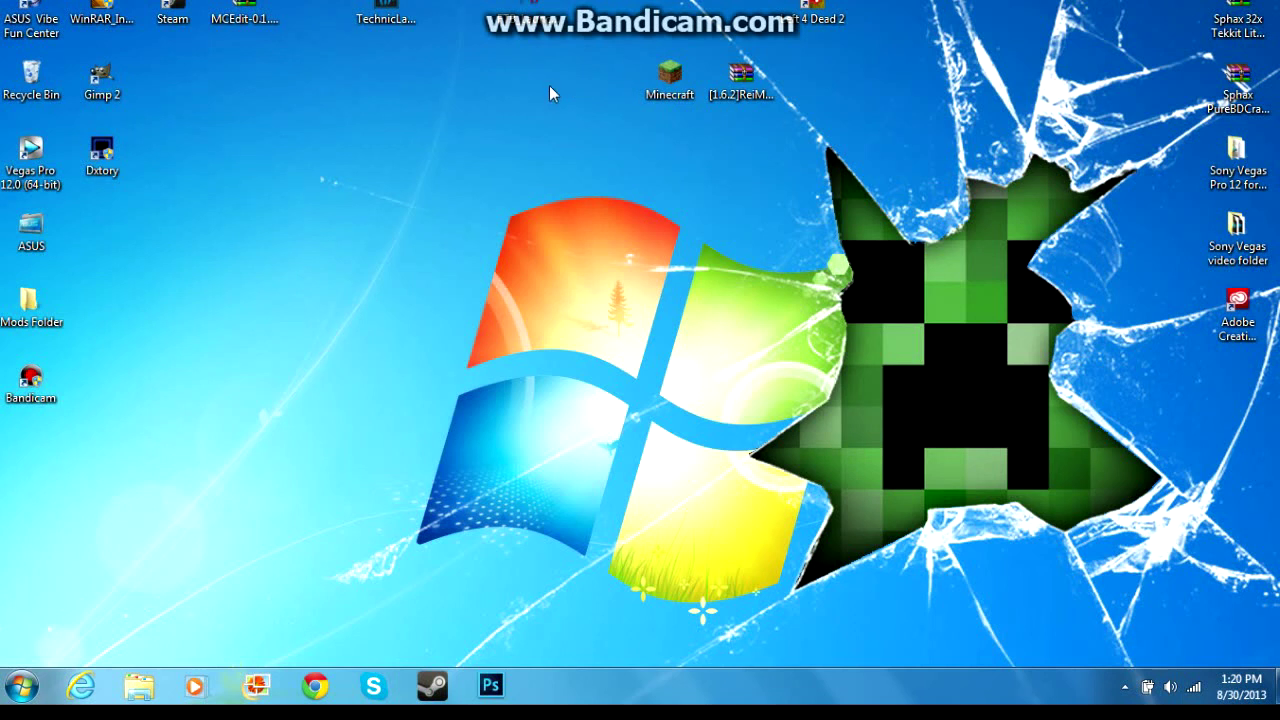
# Find the %appdata% Roaming folder and open the versions folder inside .minecraft.
pyautogui.click(22, 684)
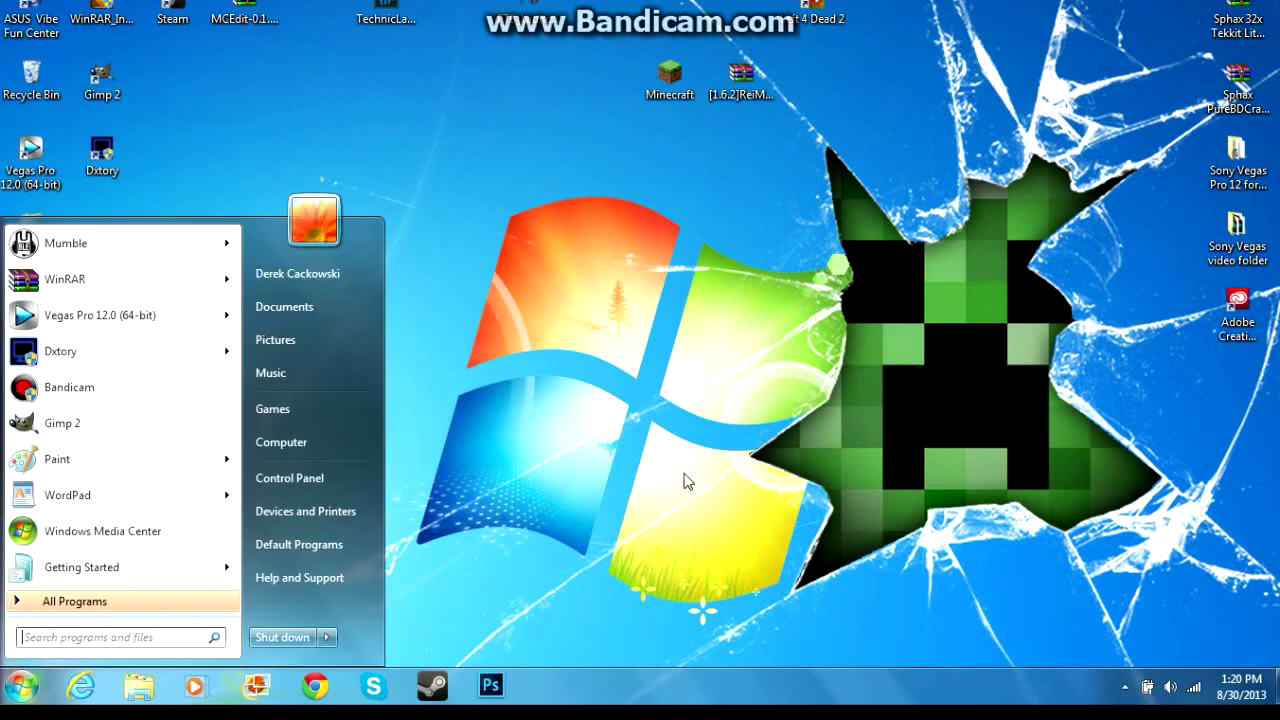
pyautogui.write('%appdata%')
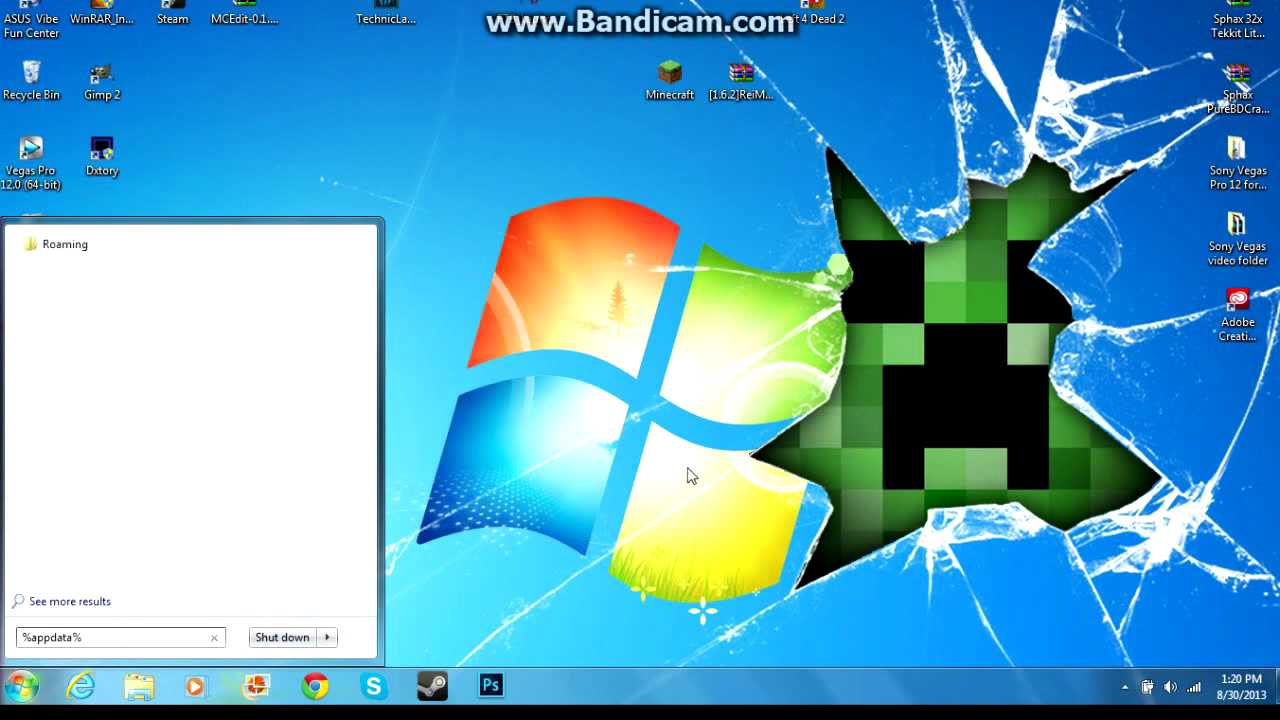
pyautogui.click(100, 250)
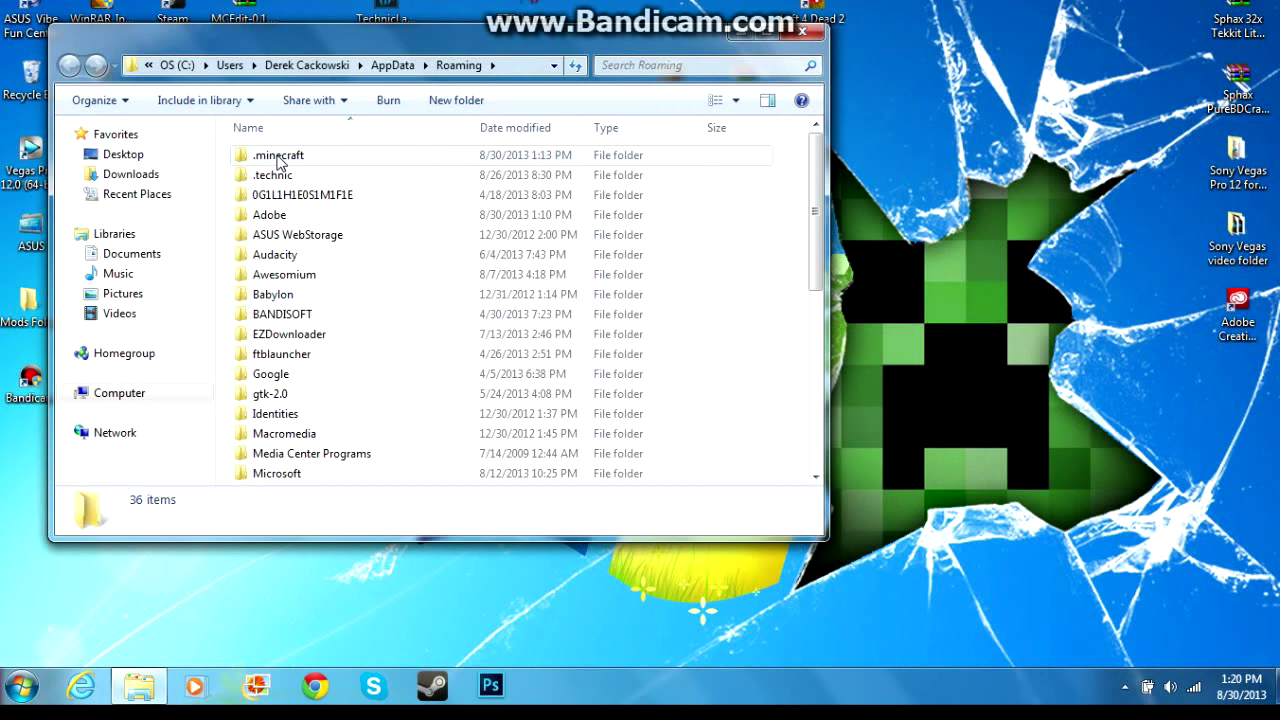
pyautogui.doubleClick(297, 157)
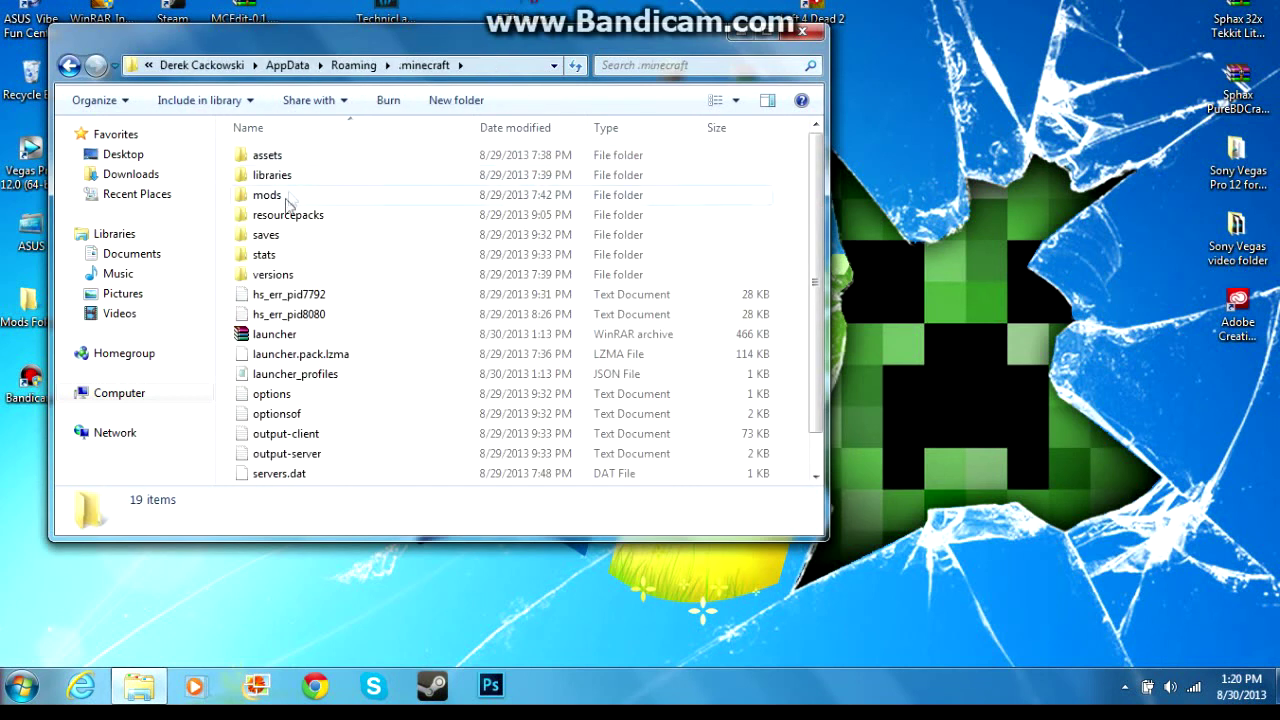
pyautogui.doubleClick(272, 276)
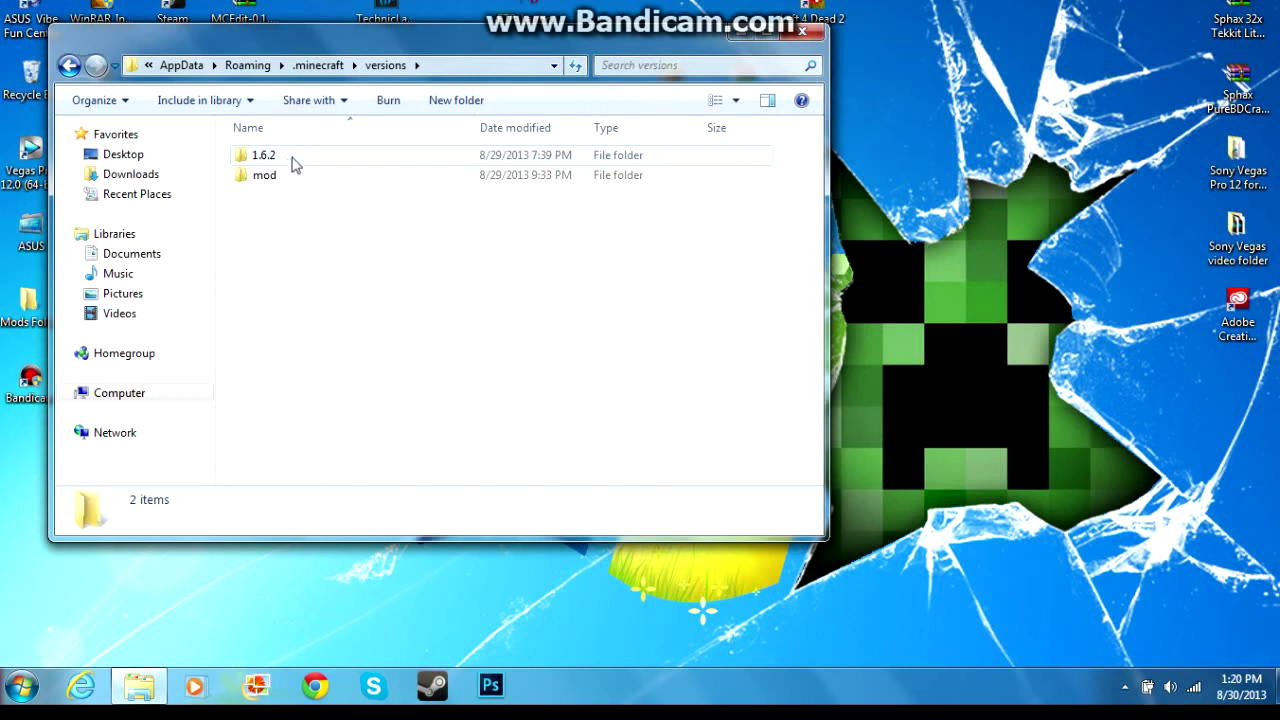
# Create a new folder named map inside the versions folder.
pyautogui.rightClick(265, 241)
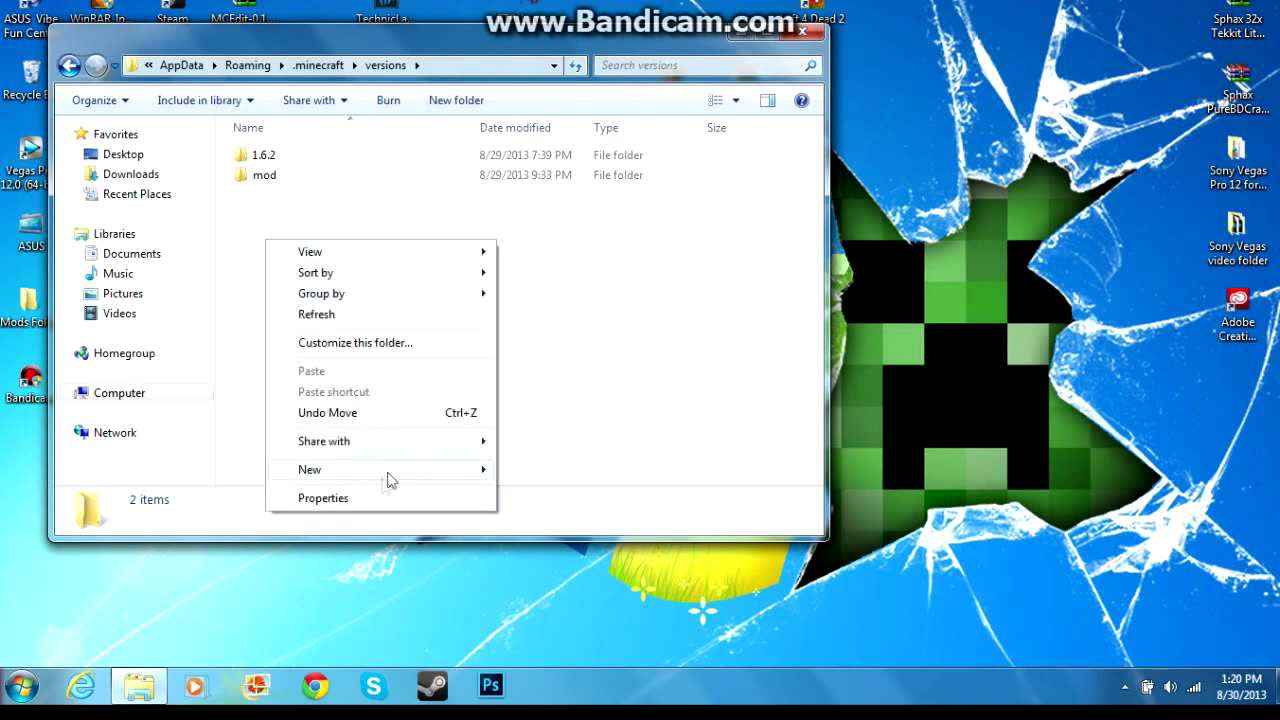
pyautogui.moveTo(463, 474)
pyautogui.click(505, 467)
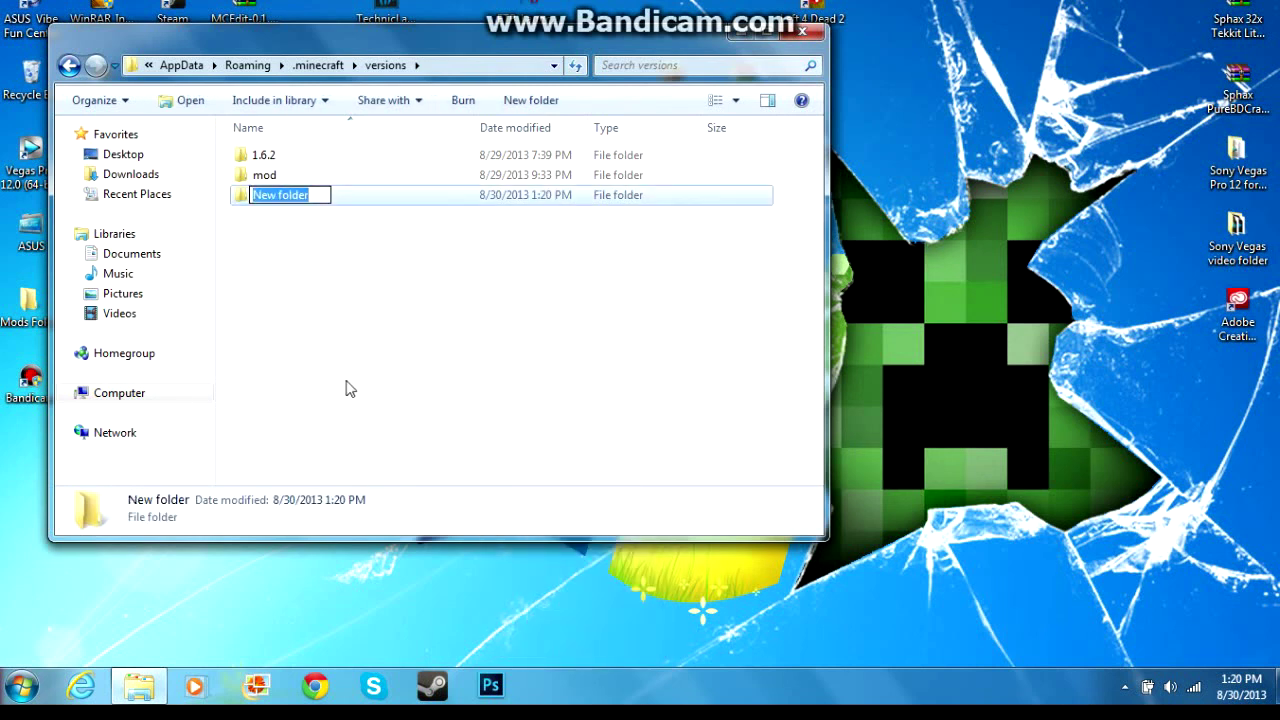
pyautogui.press('BackSpace')
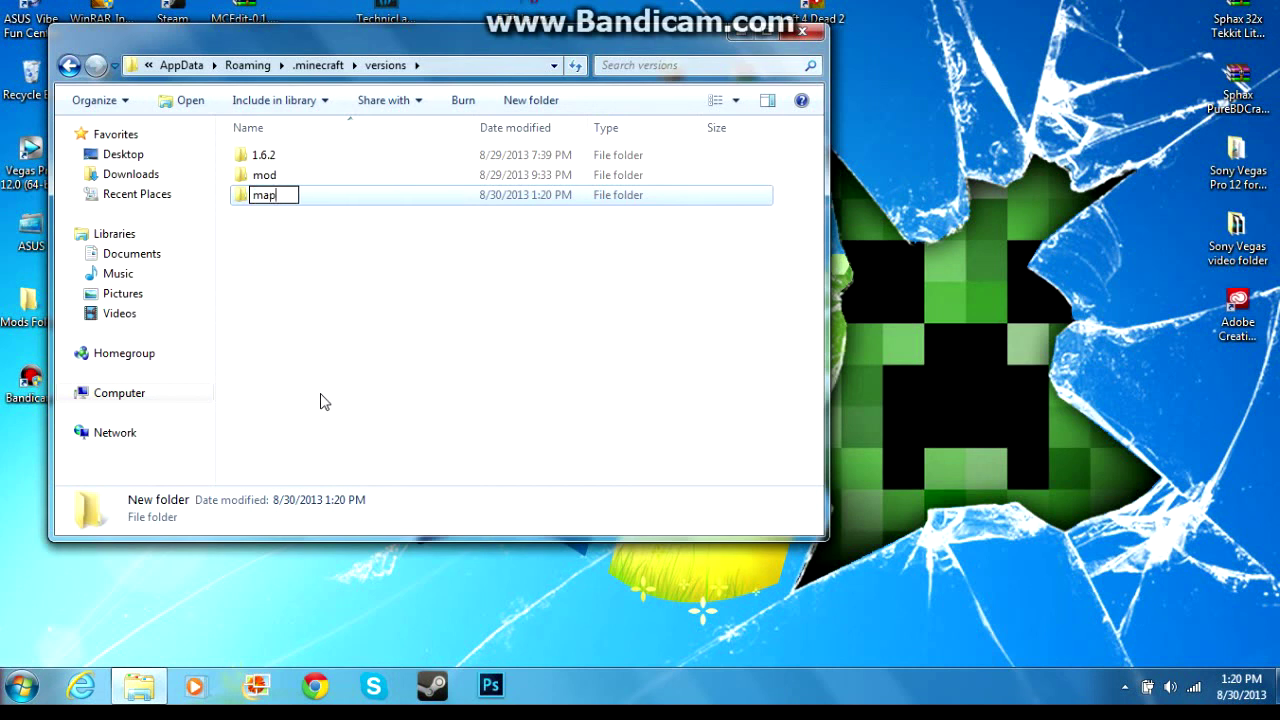
pyautogui.click(342, 364)
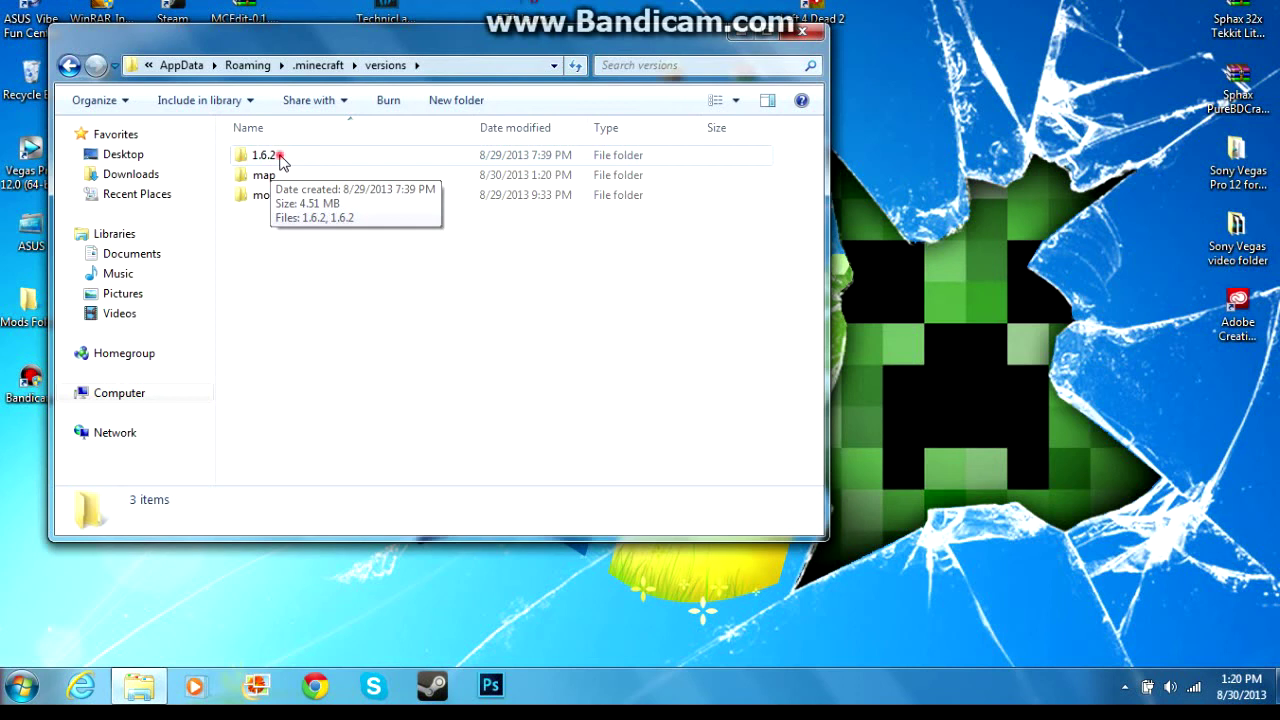
# Copy both 1.6.2 files, the archive and the JSON file, from the 1.6.2 folder into the map folder.
pyautogui.doubleClick(280, 158)
pyautogui.moveTo(291, 220); pyautogui.dragTo(277, 160)
pyautogui.doubleClick(274, 158)
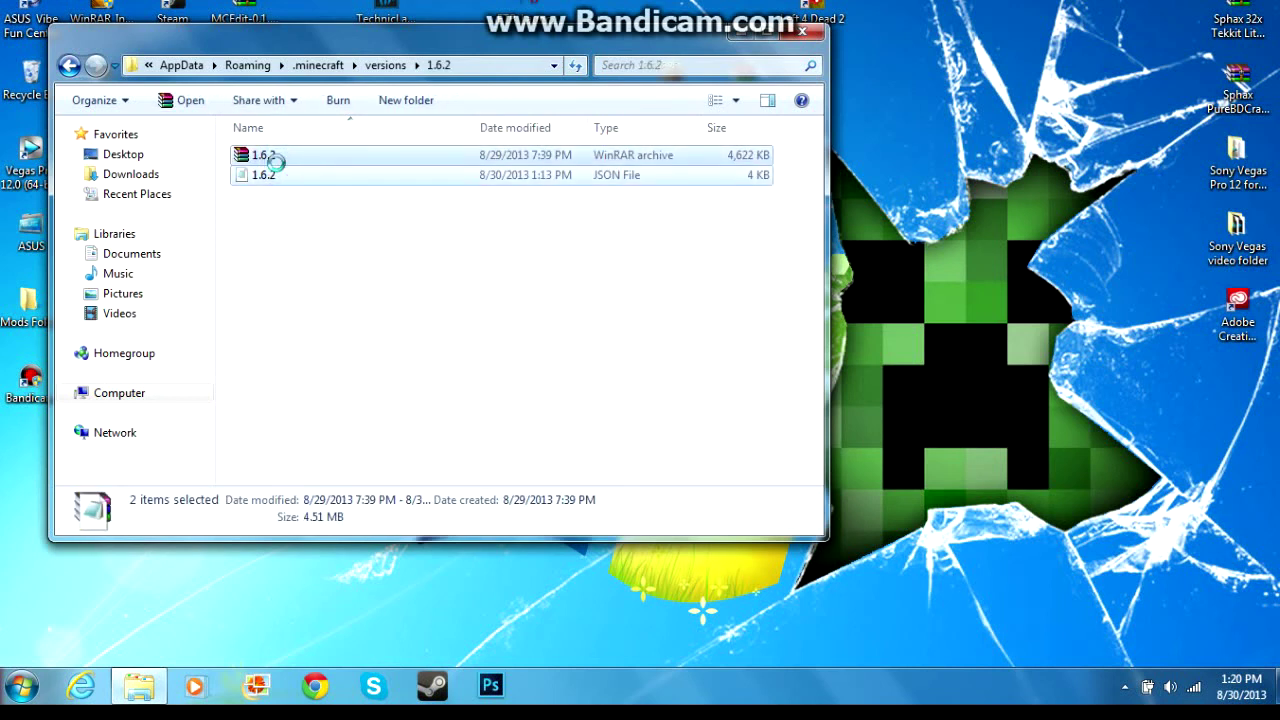
pyautogui.rightClick(274, 161)
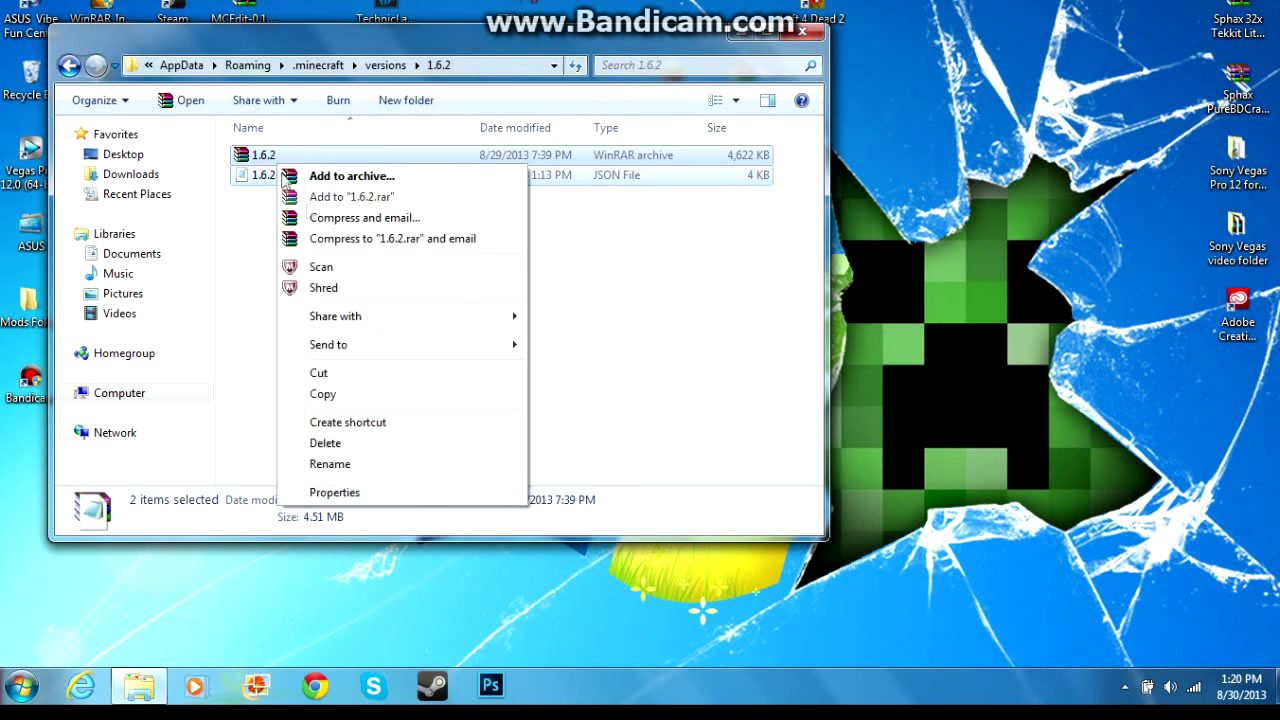
pyautogui.click(368, 396)
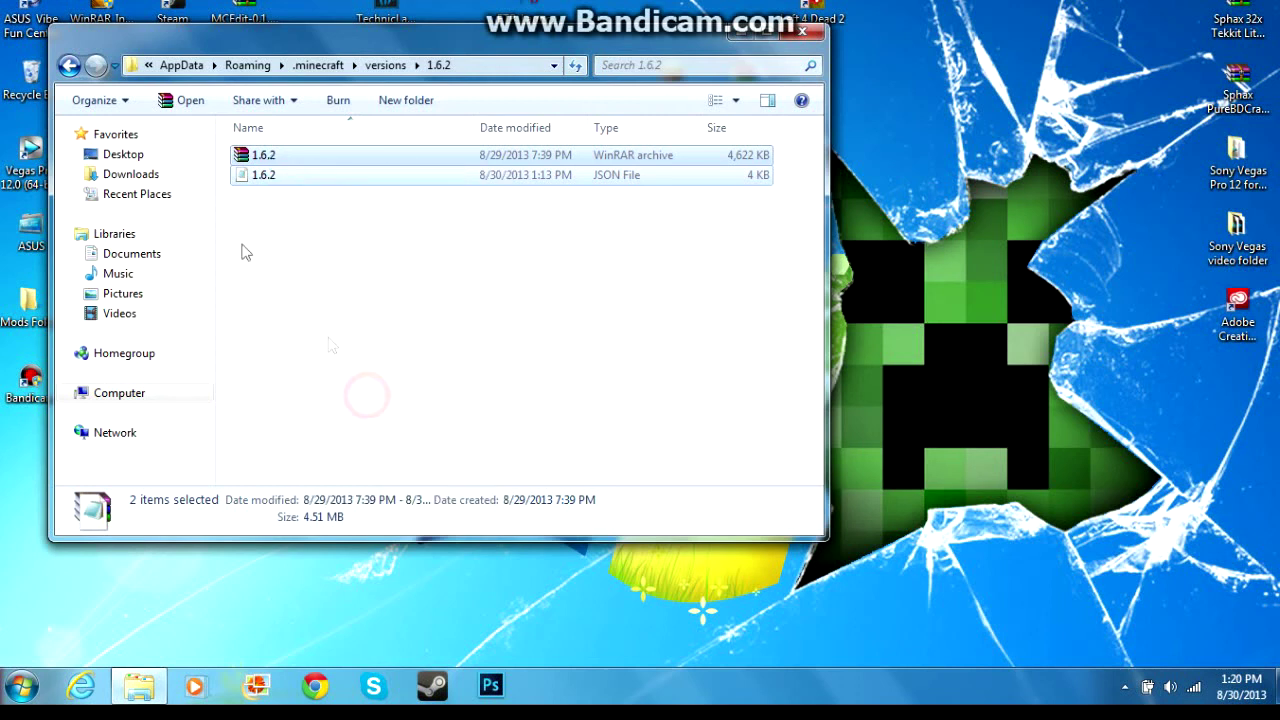
pyautogui.click(69, 65)
pyautogui.doubleClick(265, 176)
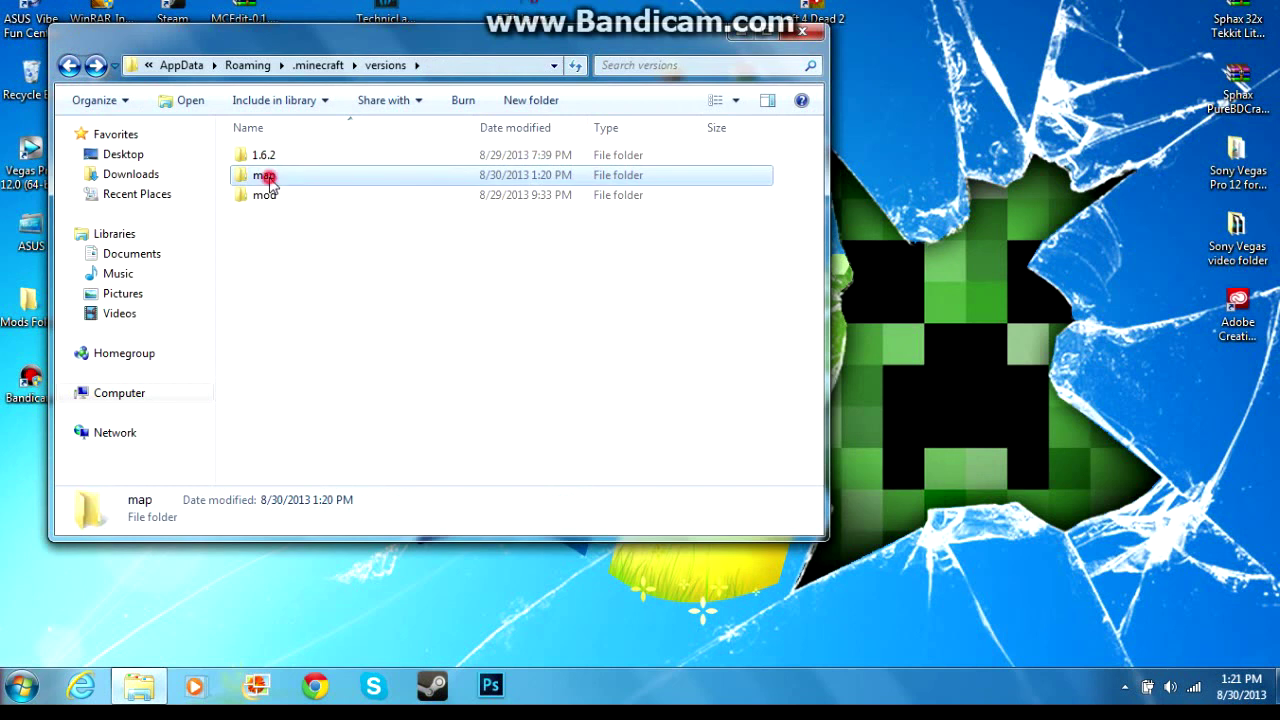
pyautogui.rightClick(270, 180)
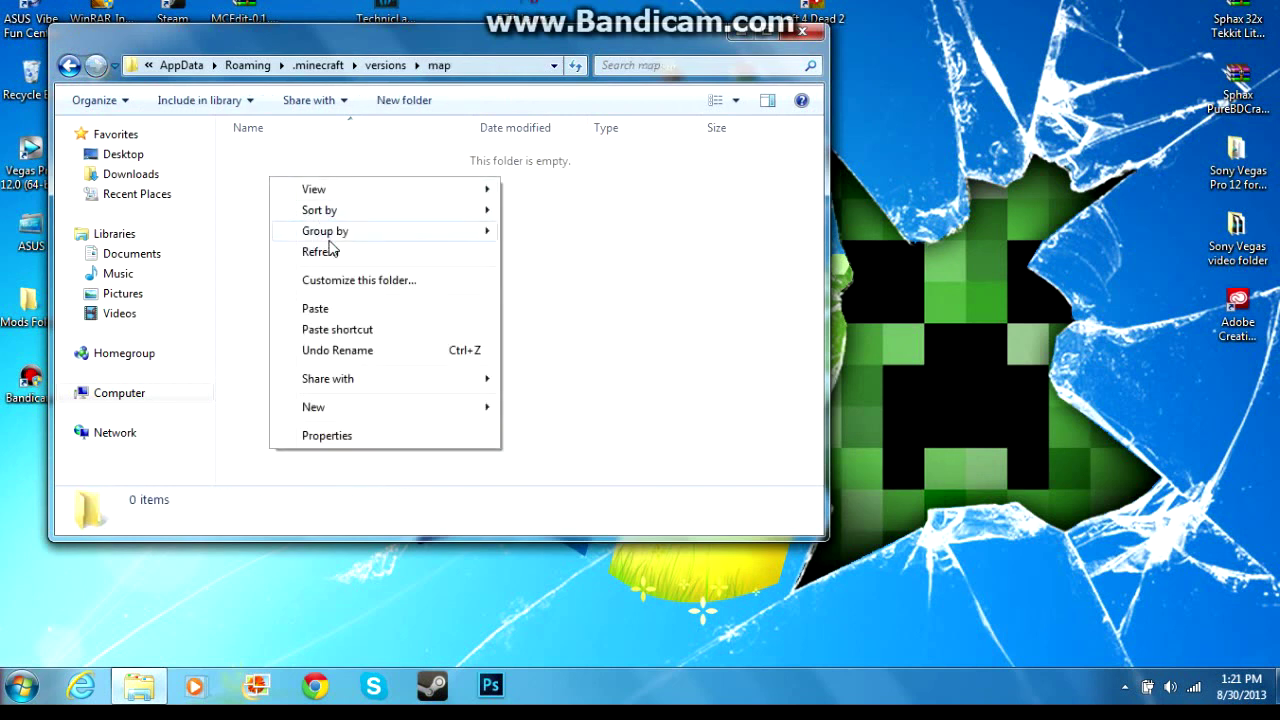
pyautogui.click(313, 308)
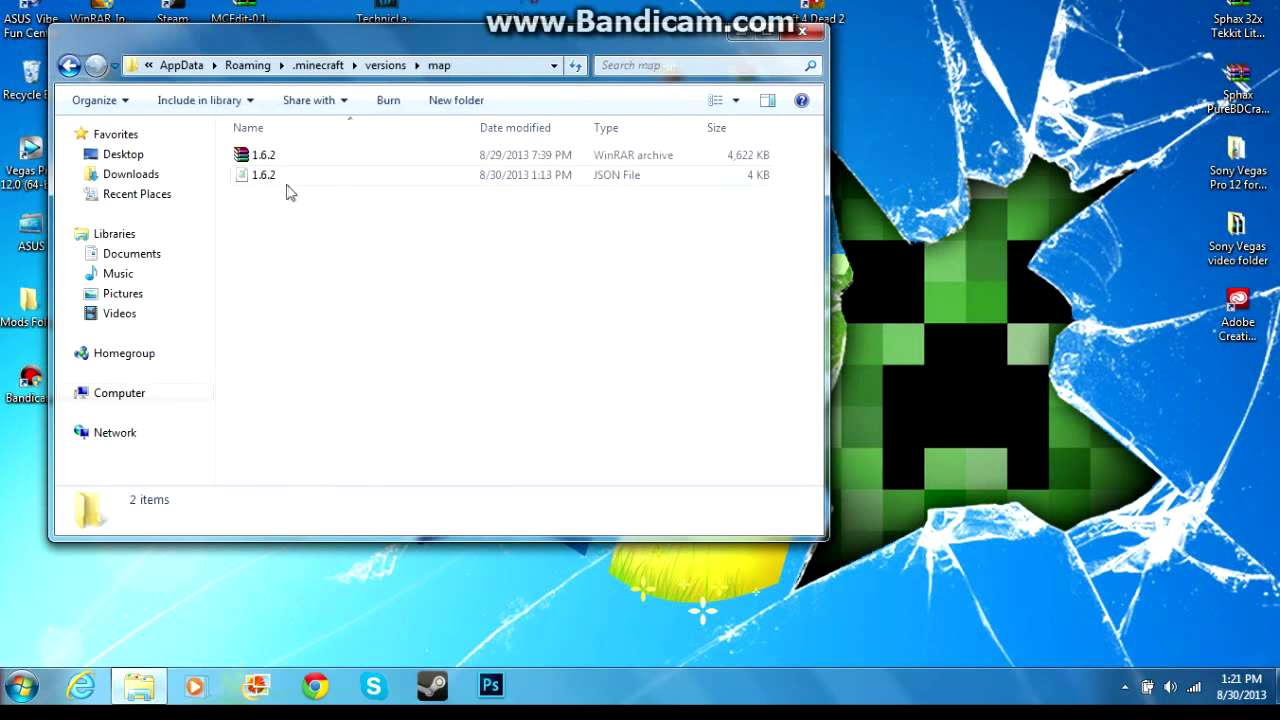
# Rename both the copied JSON file and the copied archive to map.
pyautogui.click(274, 178)
pyautogui.click(280, 178)
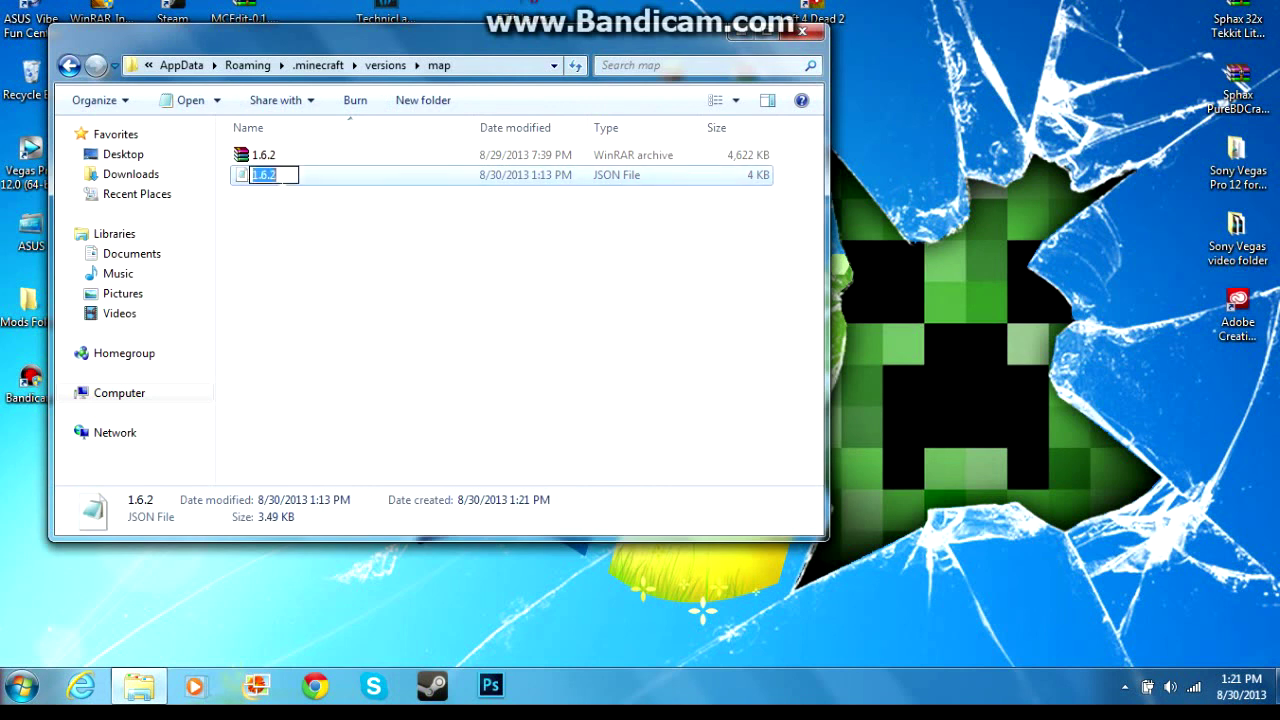
pyautogui.write('map')
pyautogui.click(277, 157)
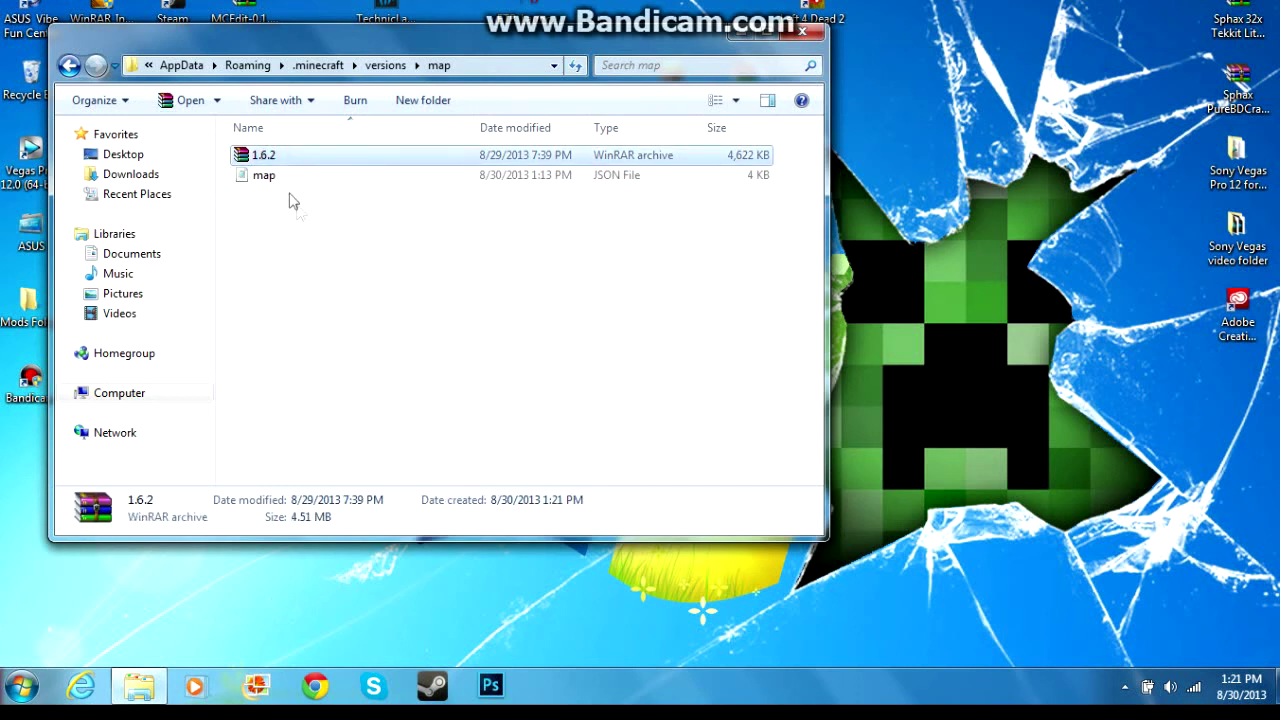
pyautogui.click(268, 158)
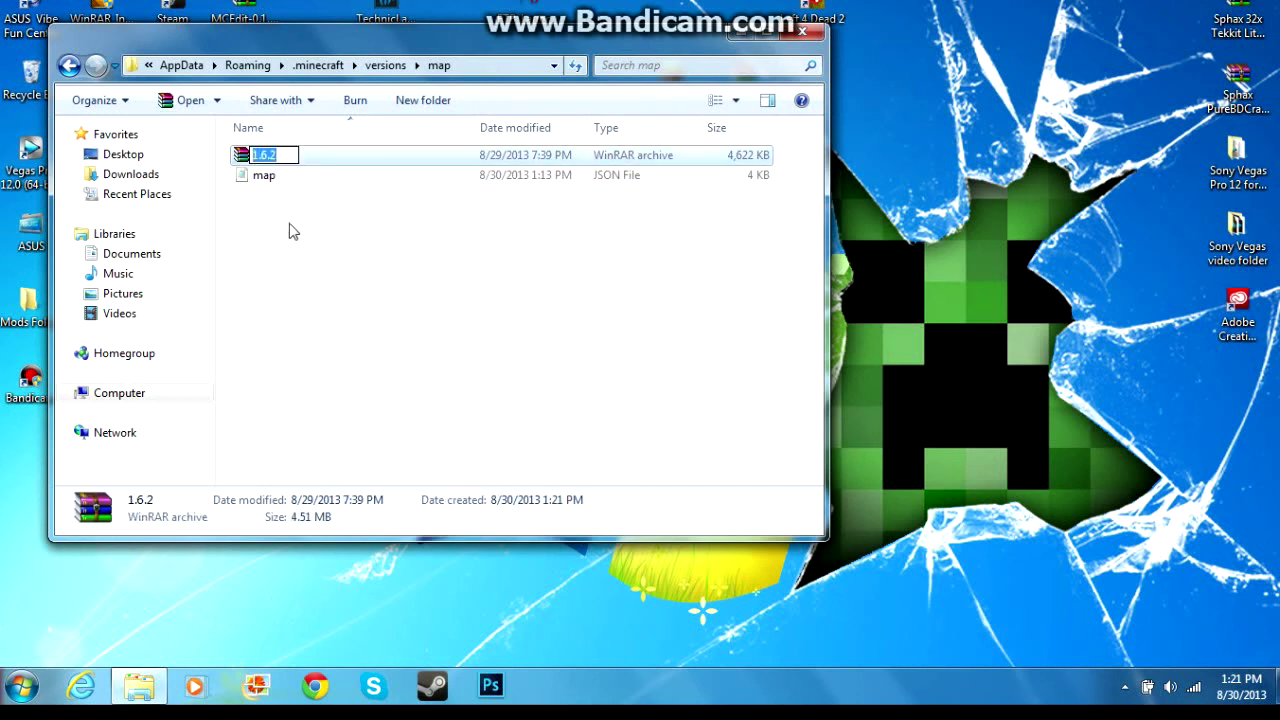
pyautogui.press('BackSpace')
pyautogui.click(295, 229)
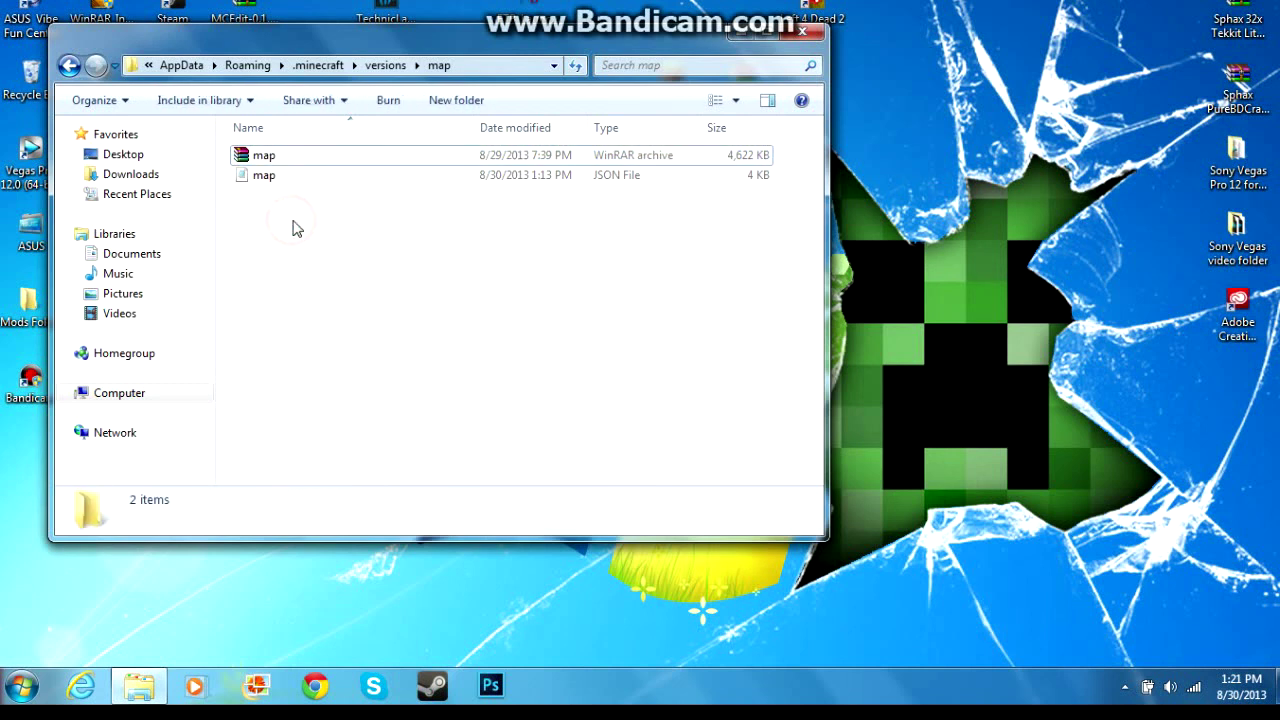
# Open the map JSON file with Notepad.
pyautogui.click(598, 178)
pyautogui.rightClick(491, 175)
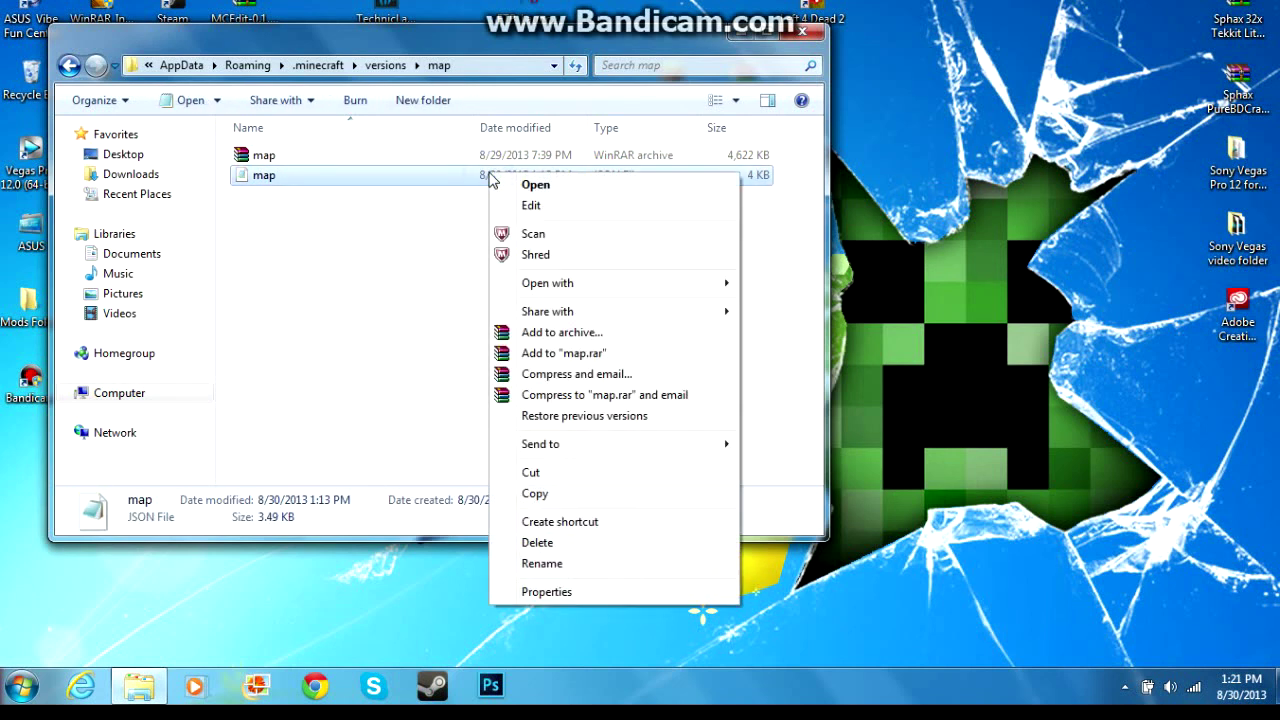
pyautogui.moveTo(652, 290)
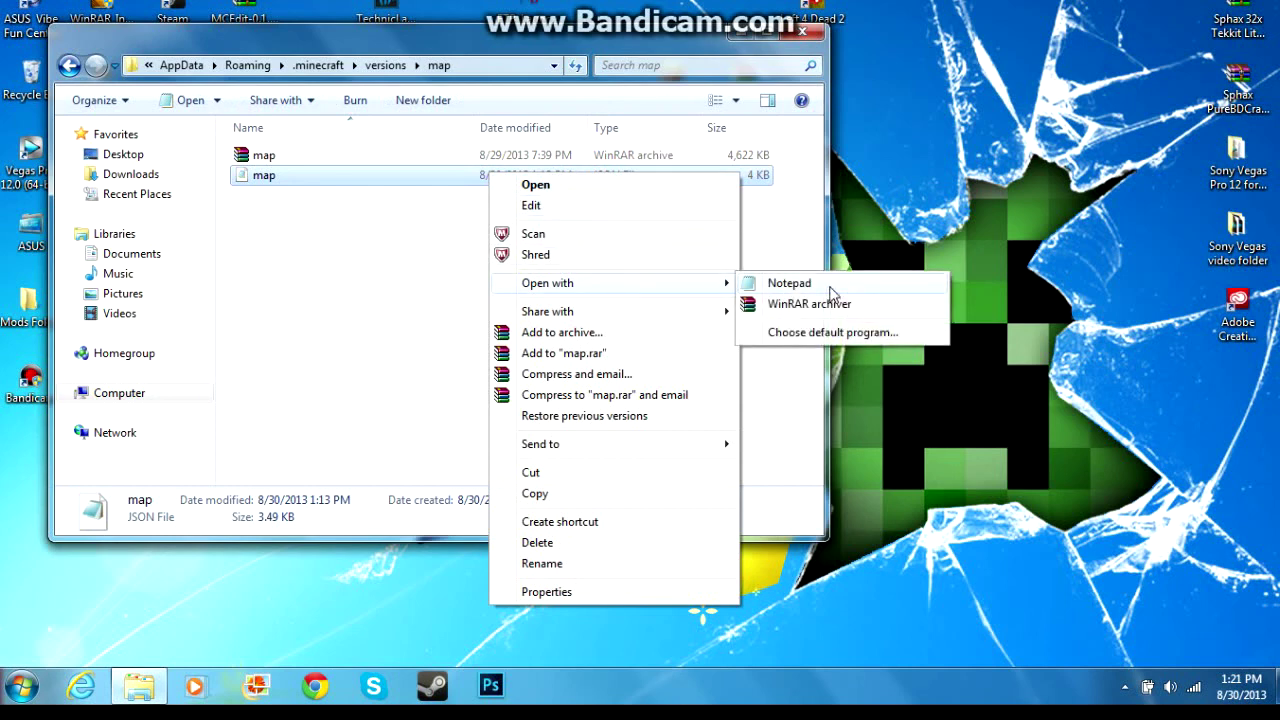
pyautogui.click(828, 288)
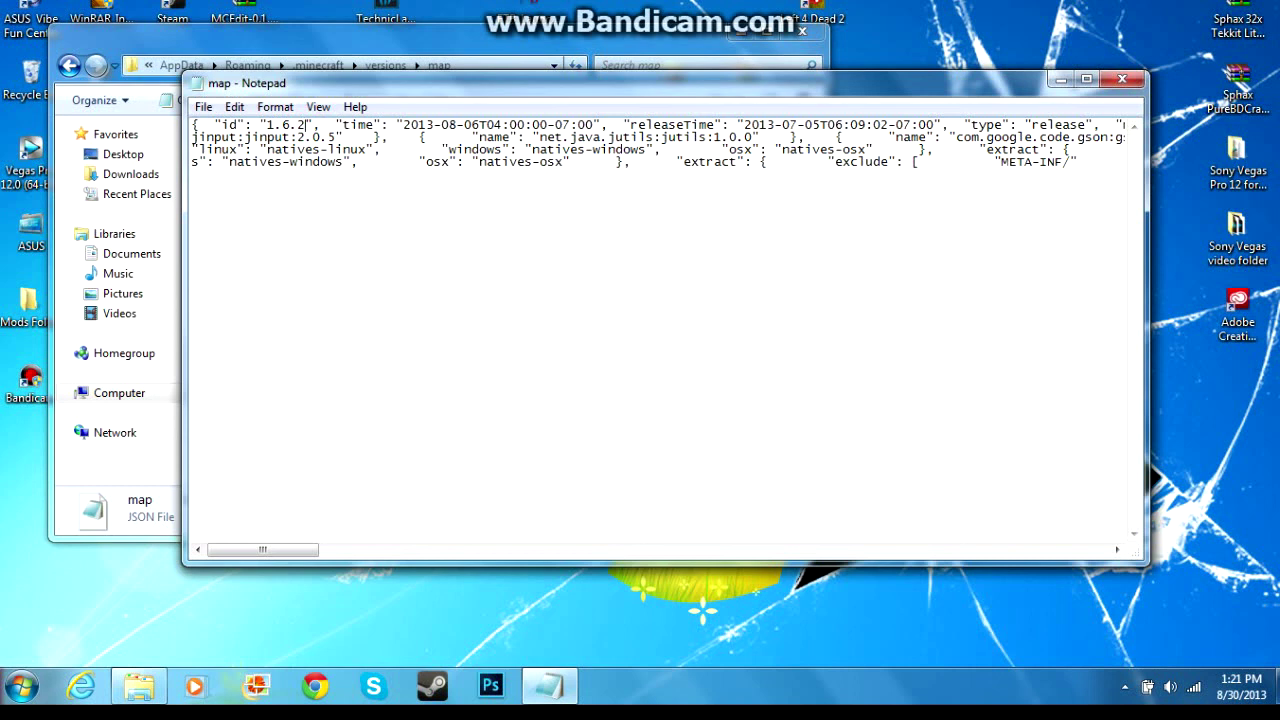
# Replace the id value at the start of the JSON file with "map", save the file and close it.
pyautogui.press('BackSpace')
pyautogui.press('BackSpace')
pyautogui.press('BackSpace')
pyautogui.press('BackSpace')
pyautogui.press('BackSpace')
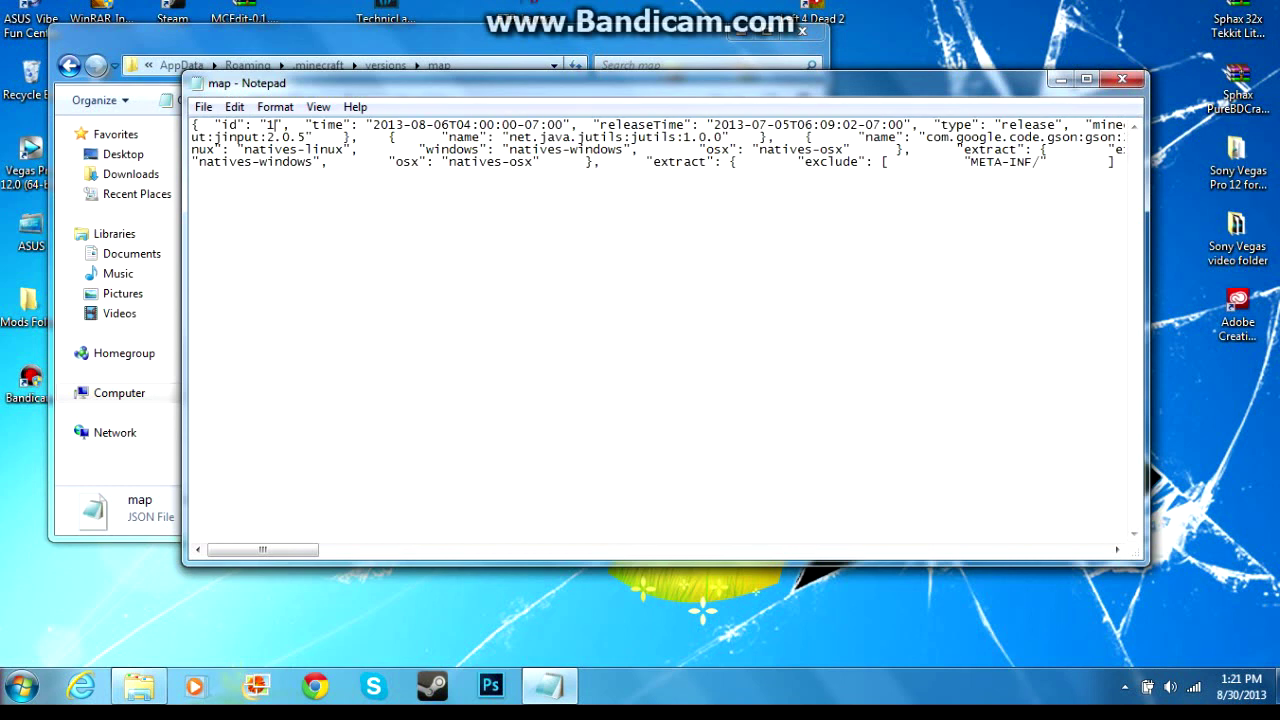
pyautogui.write('map')
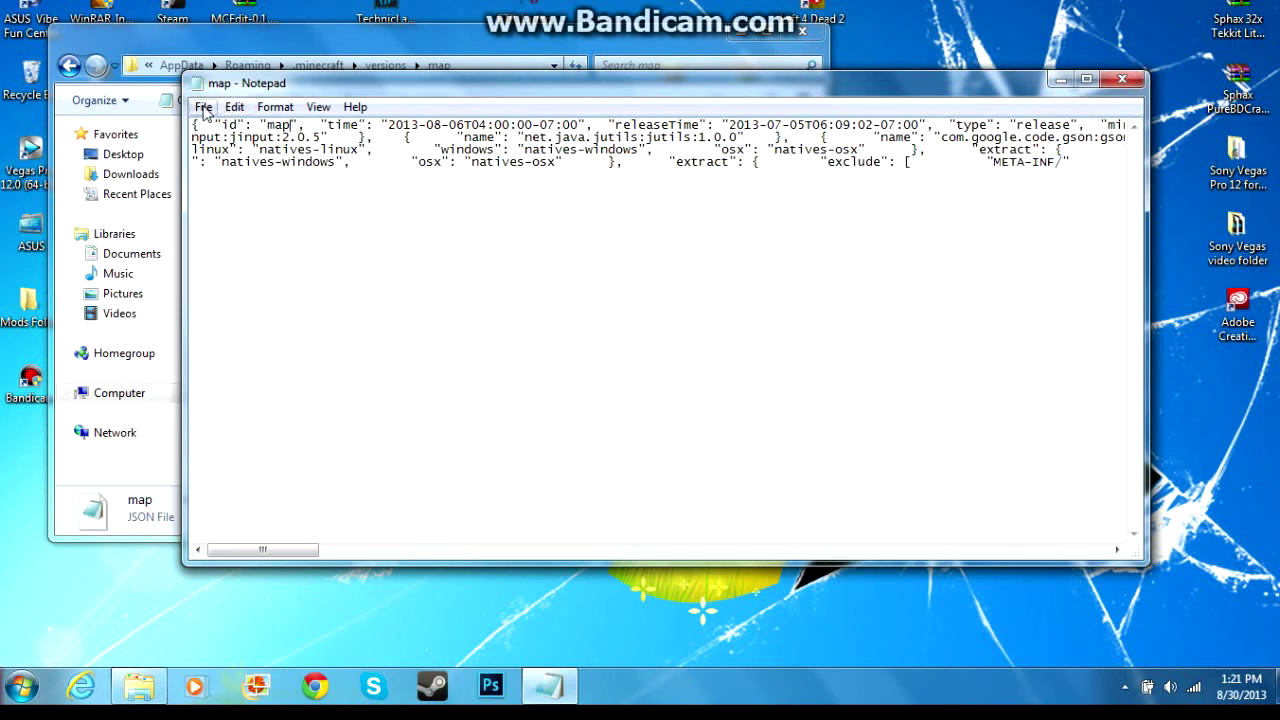
pyautogui.click(203, 107)
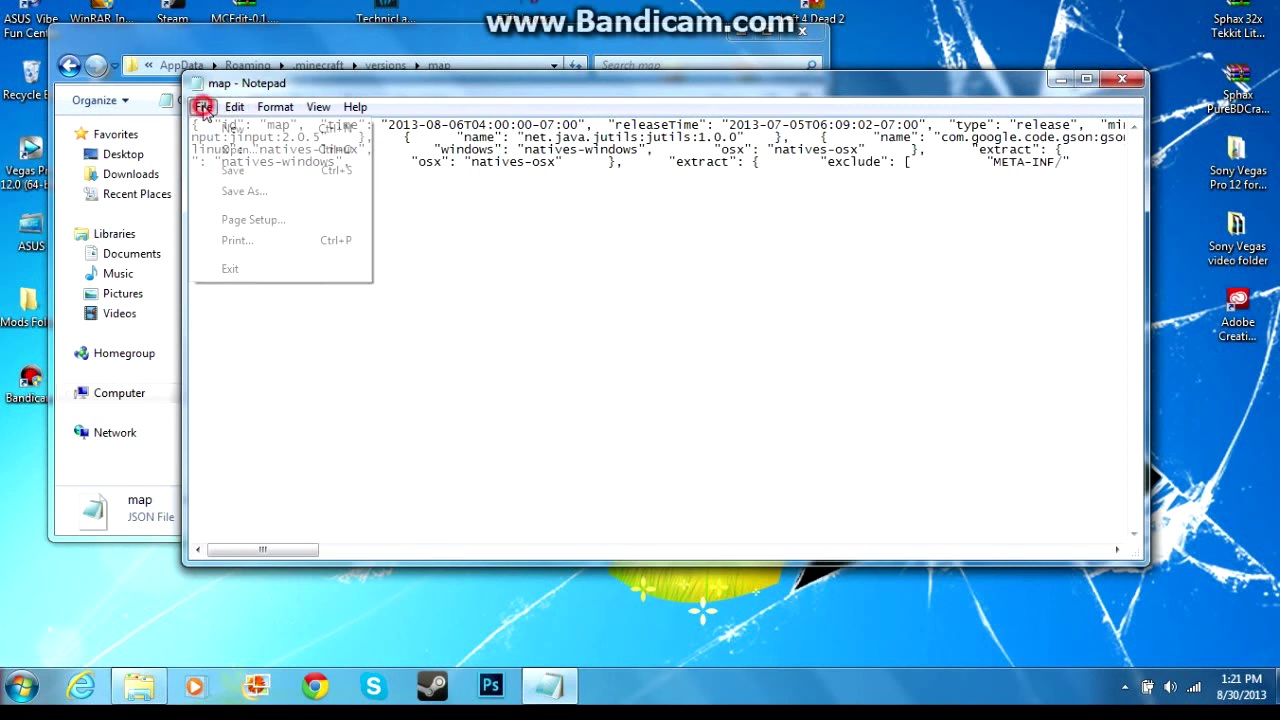
pyautogui.click(230, 168)
pyautogui.click(1122, 80)
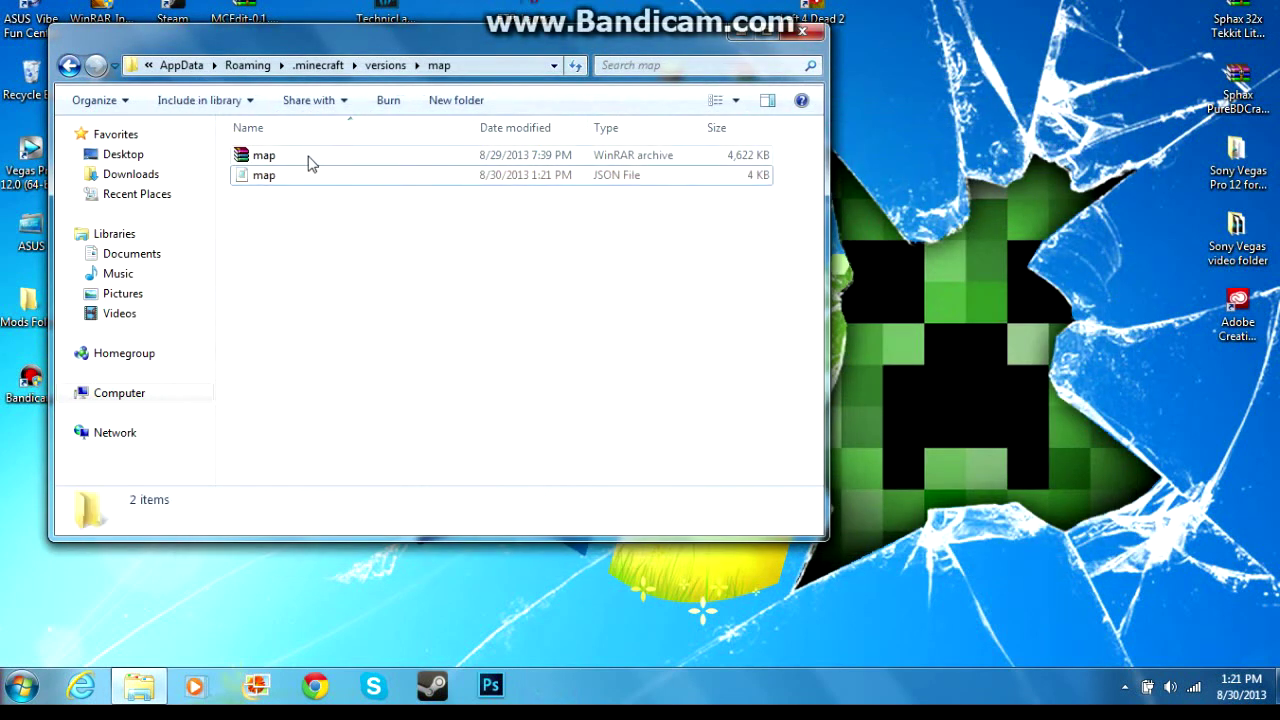
# Open the map archive in WinRAR, dismiss the licence reminder and move the window clear of the screen's edge.
pyautogui.click(305, 157)
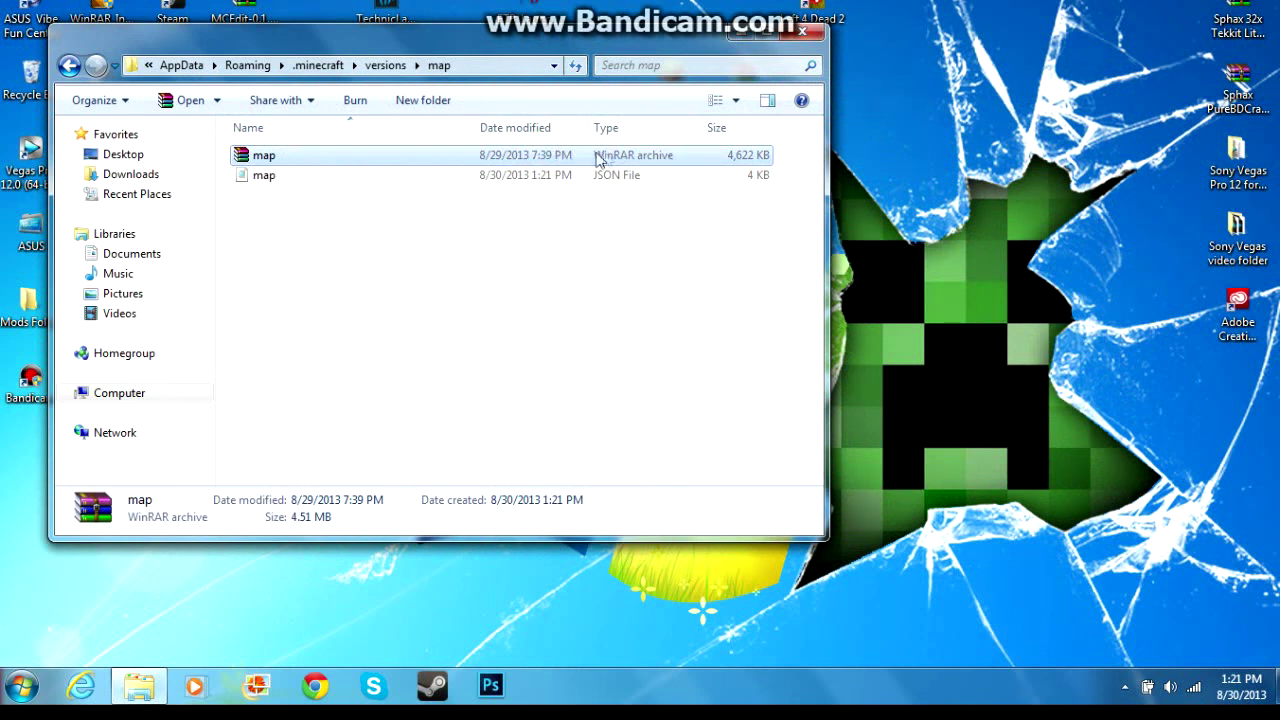
pyautogui.rightClick(318, 160)
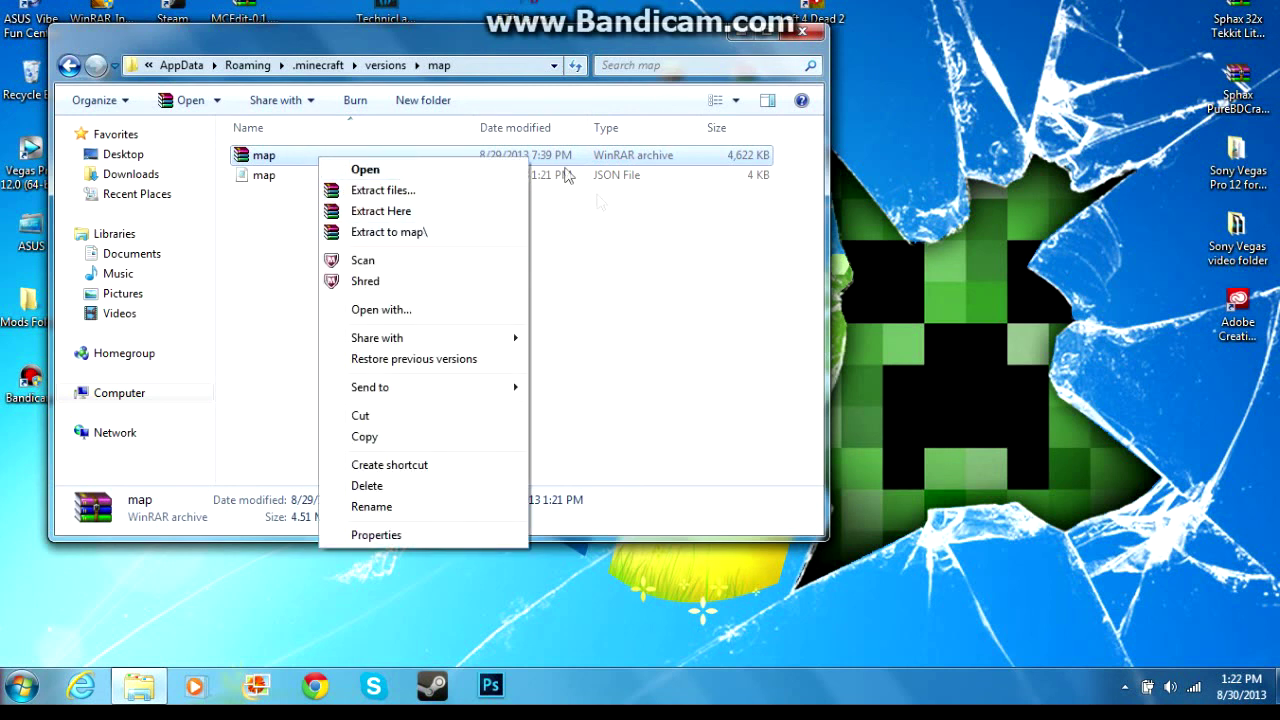
pyautogui.click(645, 303)
pyautogui.doubleClick(289, 159)
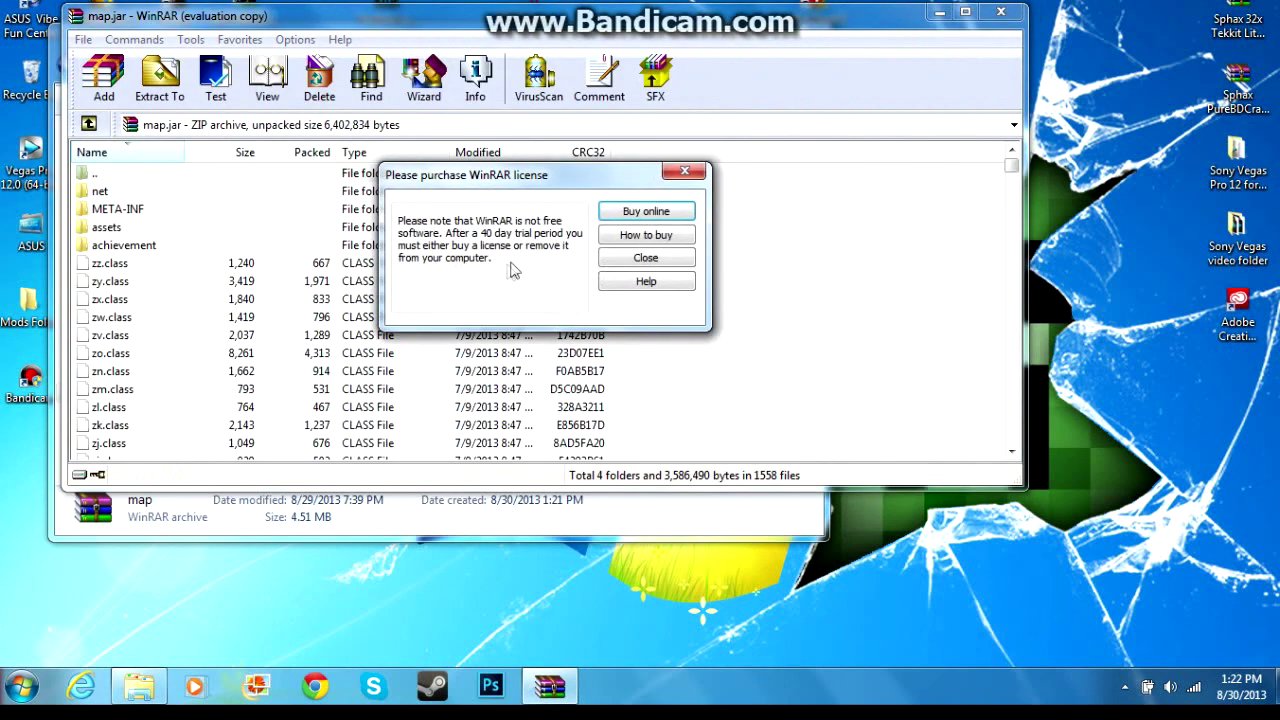
pyautogui.click(640, 260)
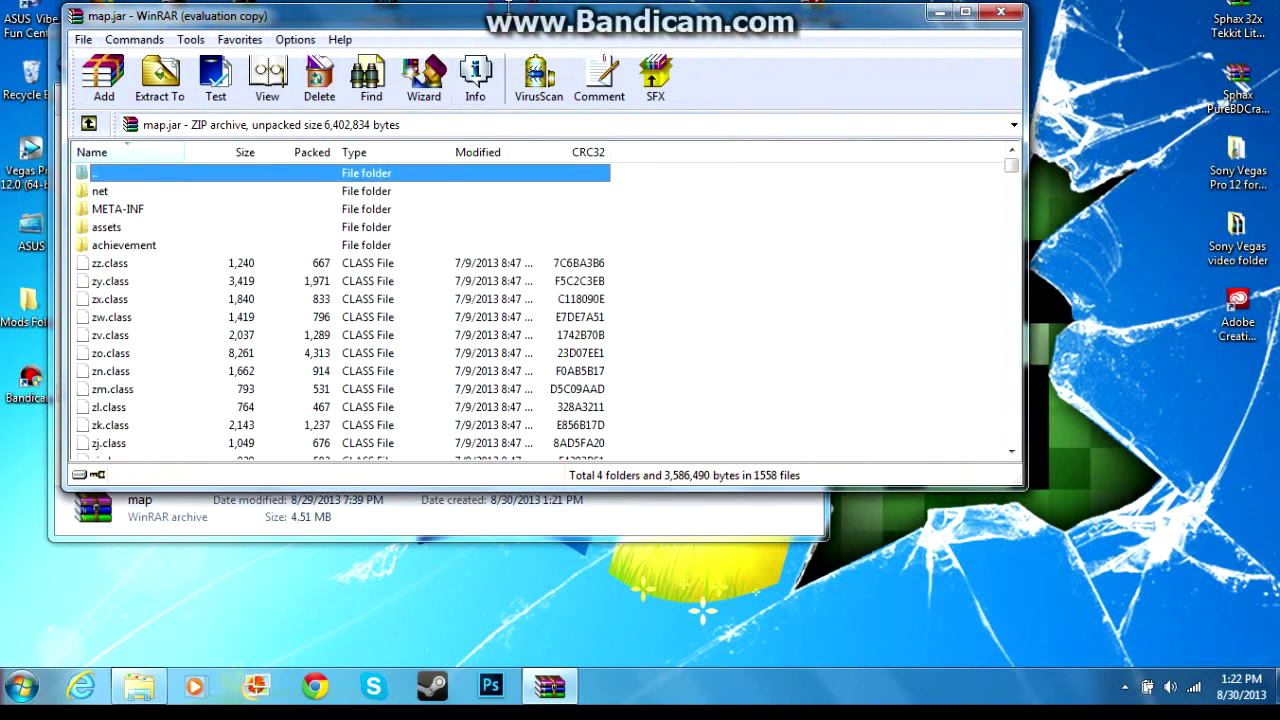
pyautogui.moveTo(518, 32); pyautogui.dragTo(480, 84)
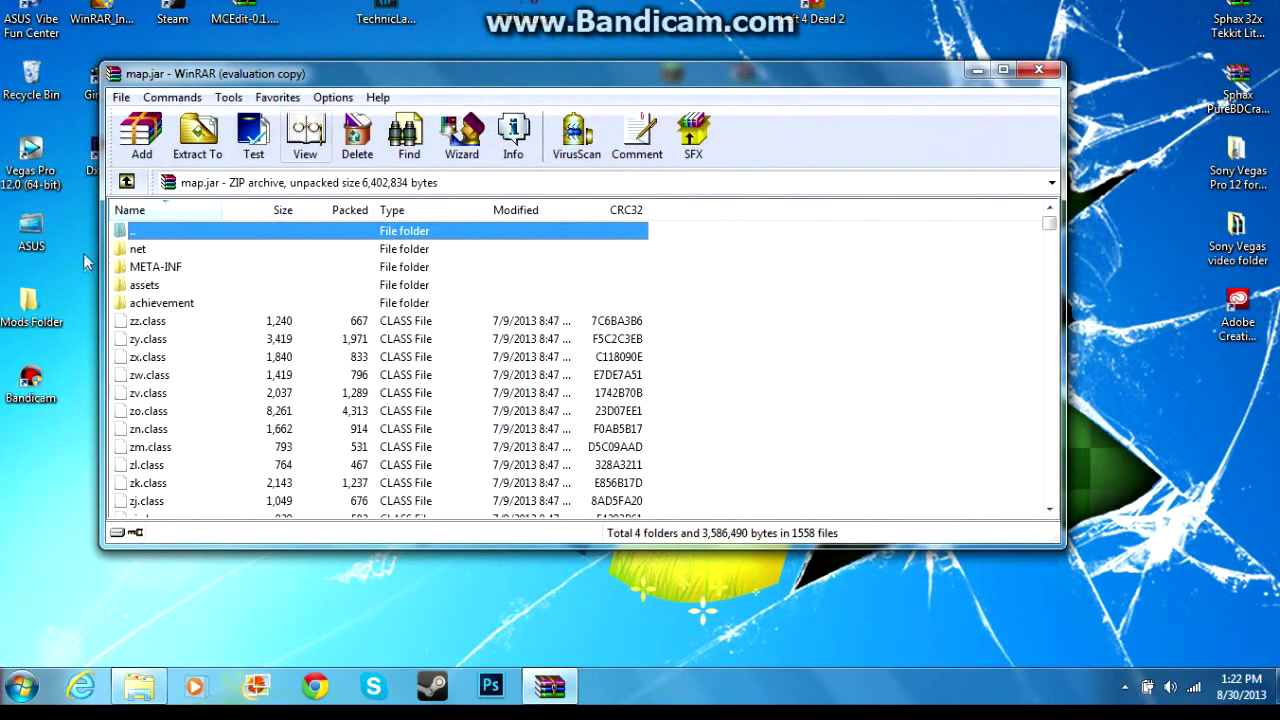
# Delete the META-INF folder from the map.jar archive.
pyautogui.click(157, 270)
pyautogui.press('Delete')
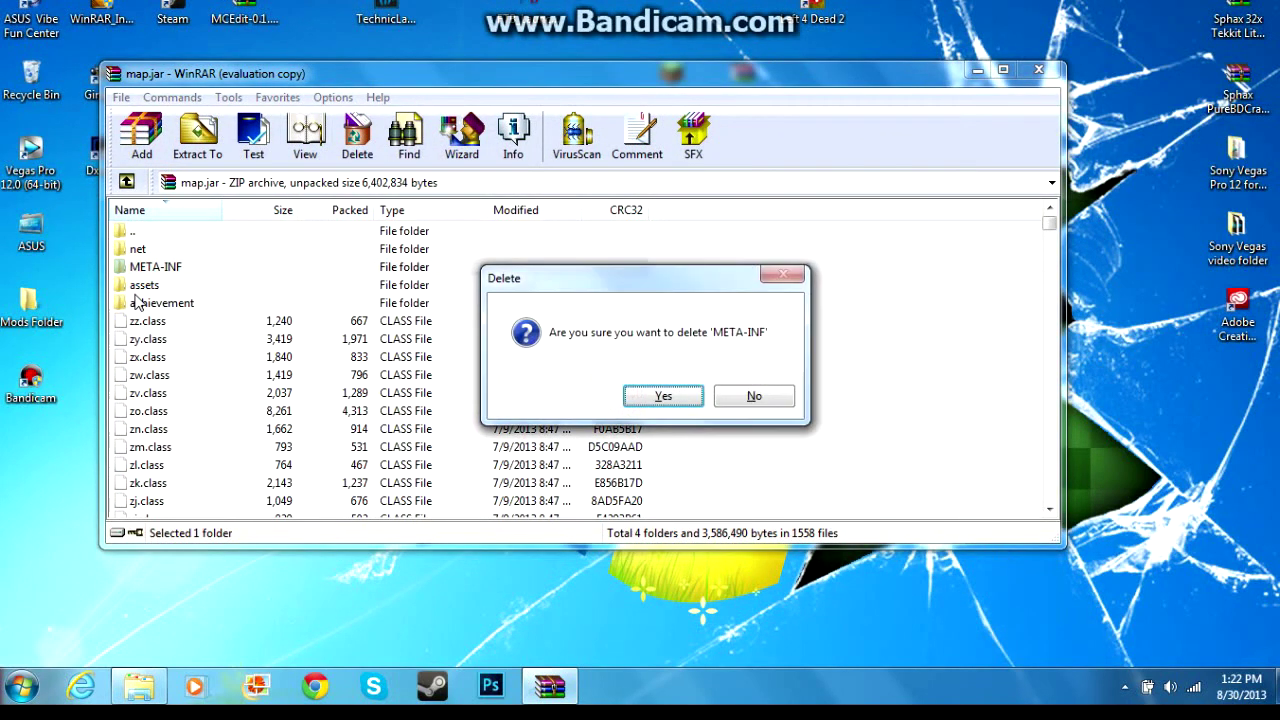
pyautogui.click(662, 396)
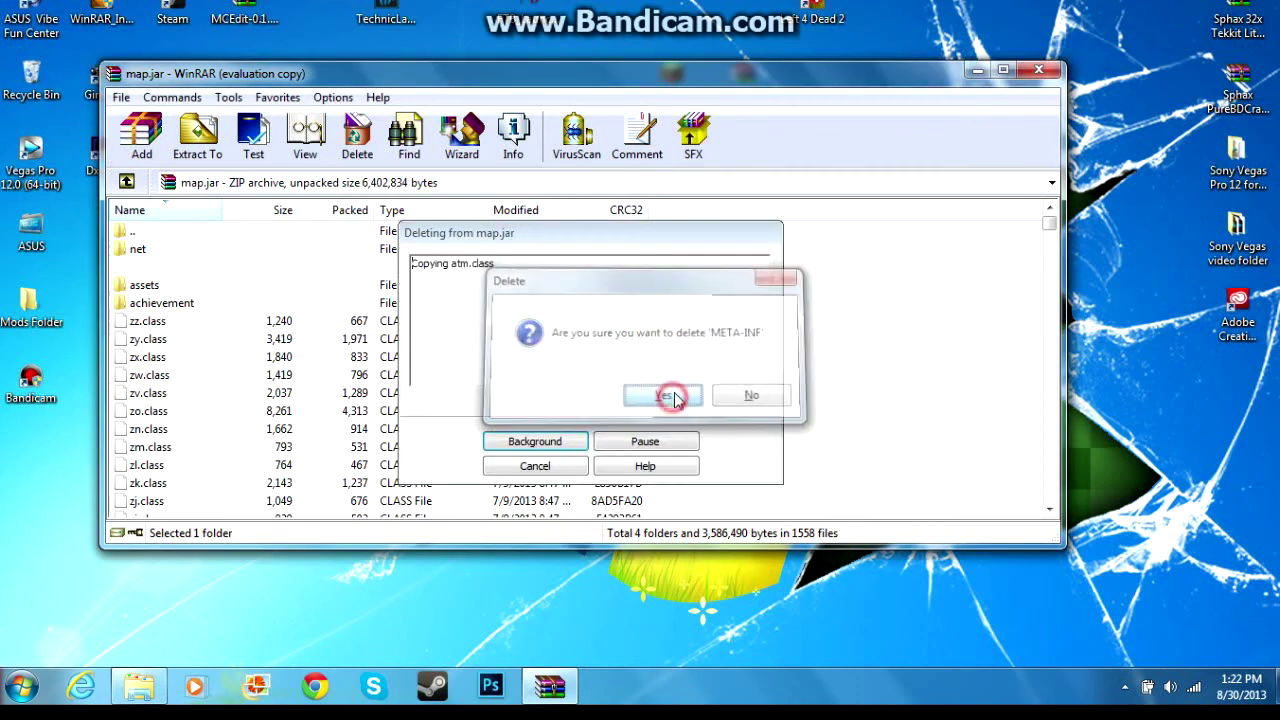
pyautogui.click(828, 280)
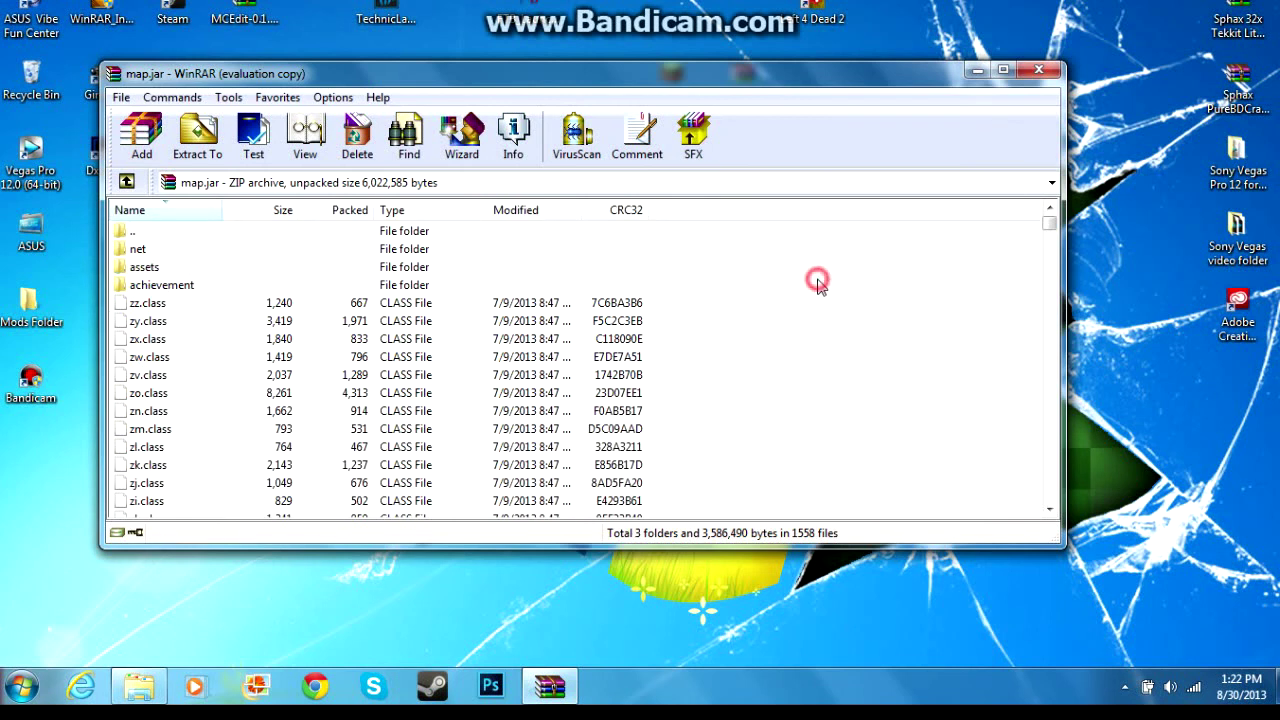
# Move the map.jar window aside and place the [1.6.2]ReiMinimap_v3.4_01 archive on the free desktop area beside it.
pyautogui.moveTo(728, 86); pyautogui.dragTo(936, 153)
pyautogui.moveTo(731, 90); pyautogui.dragTo(200, 263)
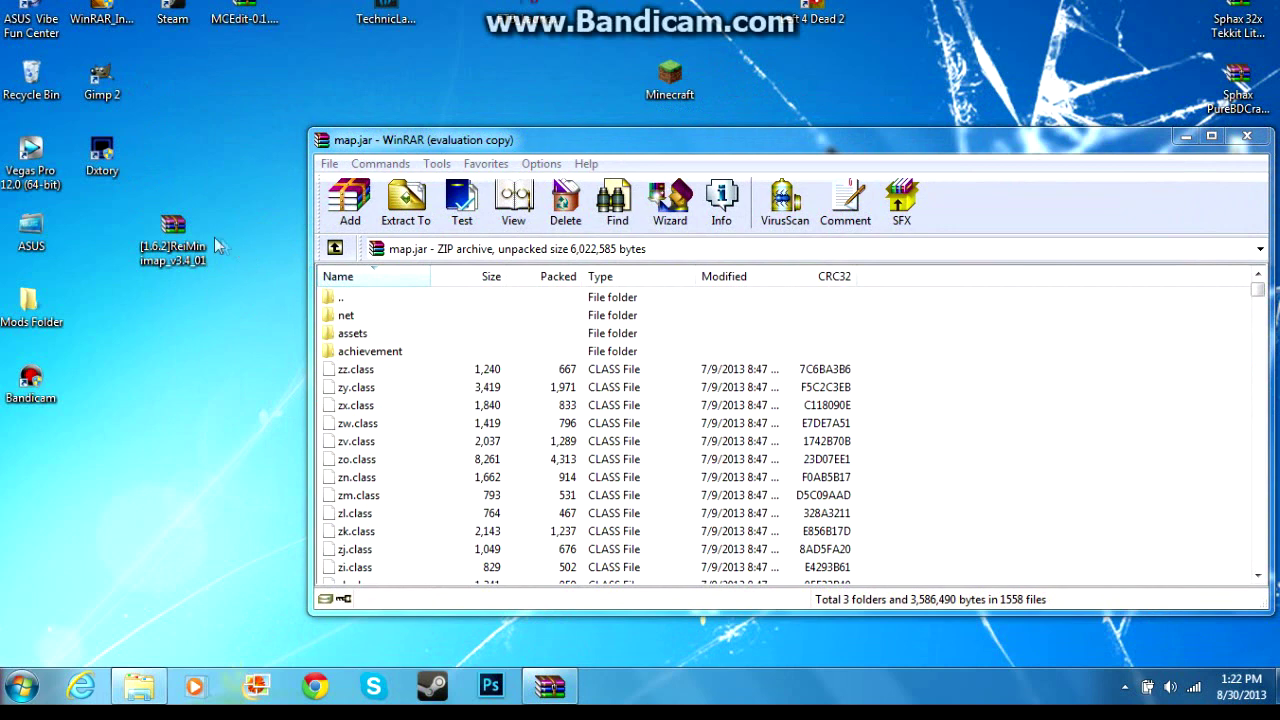
# Open the [1.6.2]ReiMinimap_v3.4_01 archive, dismiss the licence reminder and arrange its window side by side with the map.jar window.
pyautogui.click(172, 238)
pyautogui.doubleClick(172, 240)
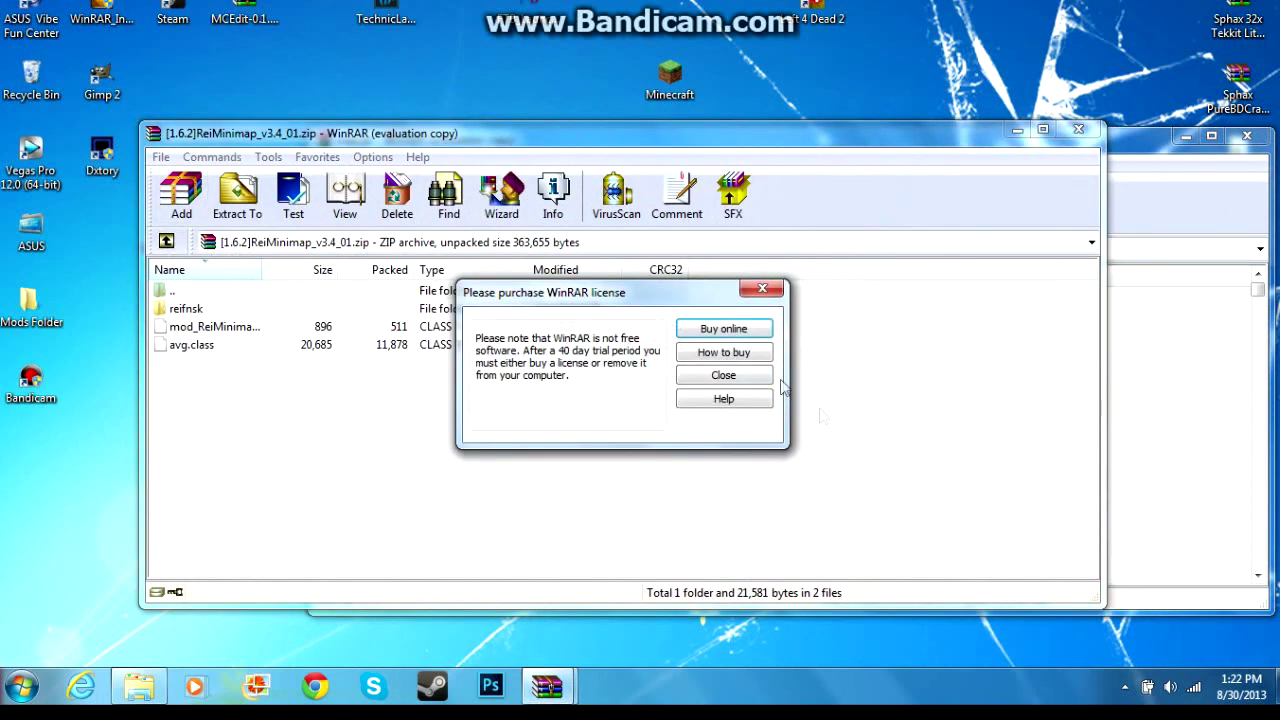
pyautogui.click(722, 375)
pyautogui.moveTo(504, 134); pyautogui.dragTo(369, 103)
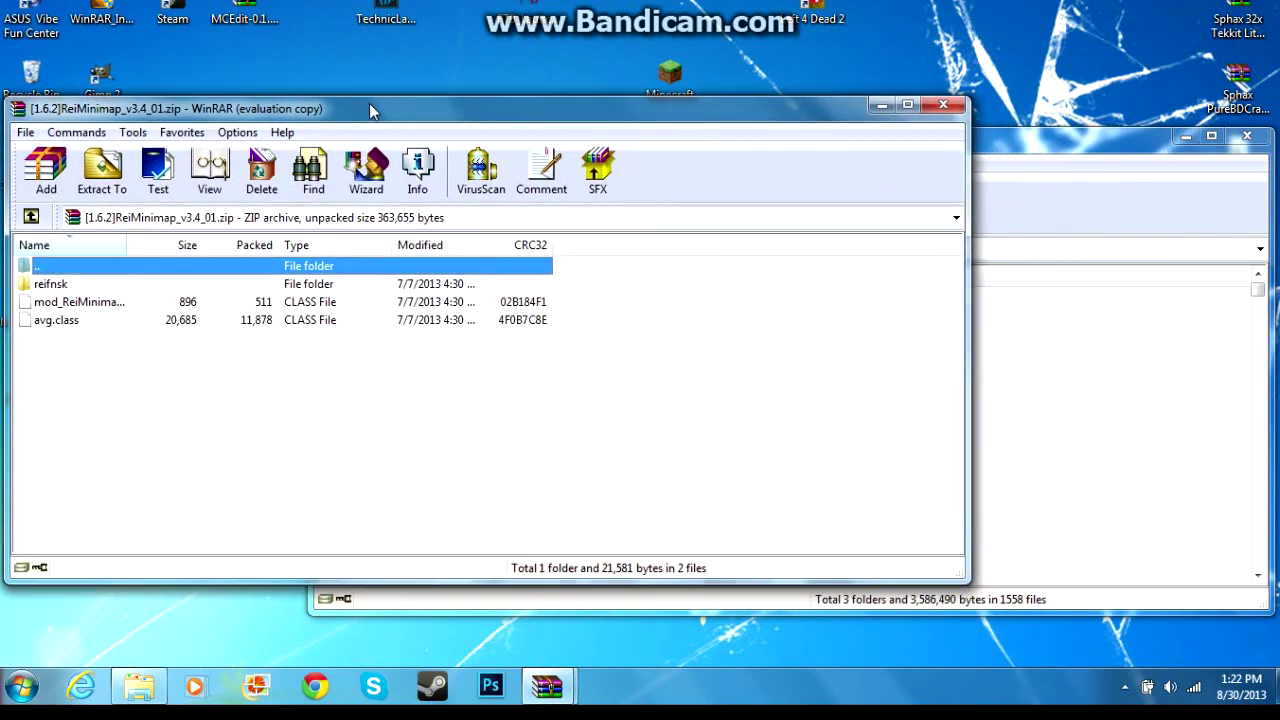
pyautogui.click(45, 286)
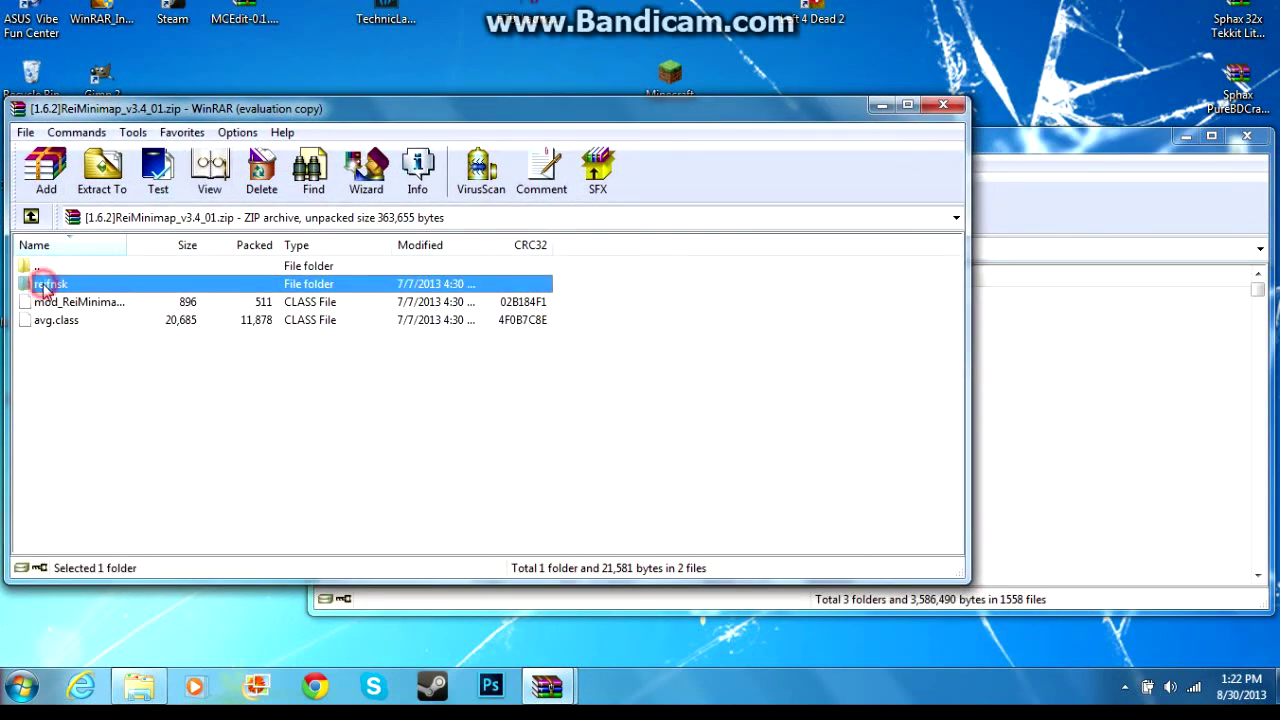
pyautogui.keyDown('shift'); pyautogui.click(50, 322); pyautogui.keyUp('shift')
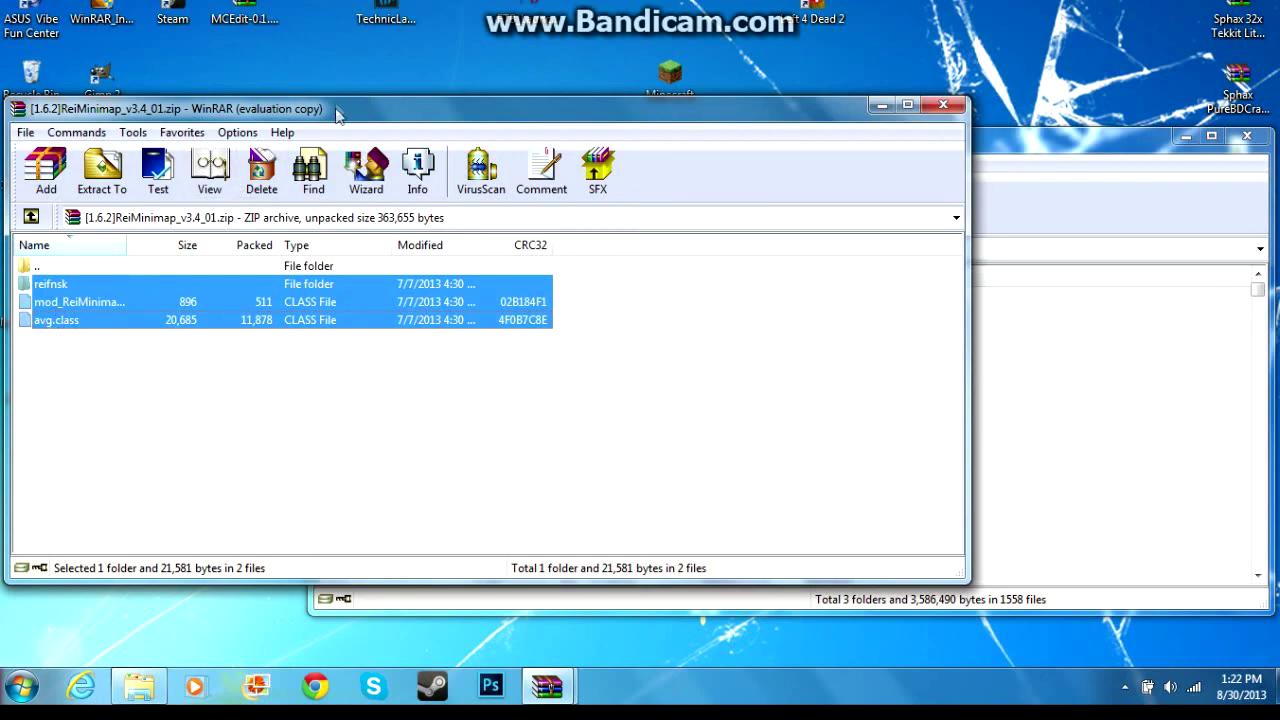
pyautogui.moveTo(337, 112); pyautogui.dragTo(2, 112)
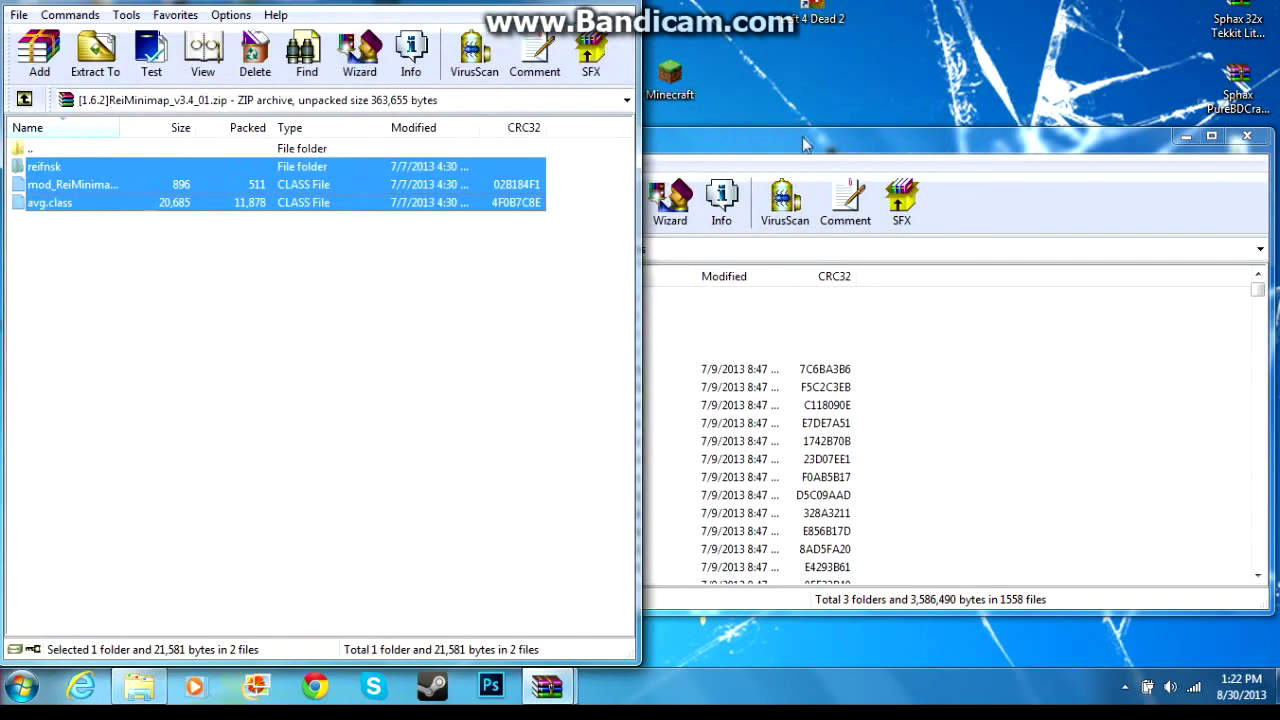
pyautogui.moveTo(804, 144); pyautogui.dragTo(1279, 137)
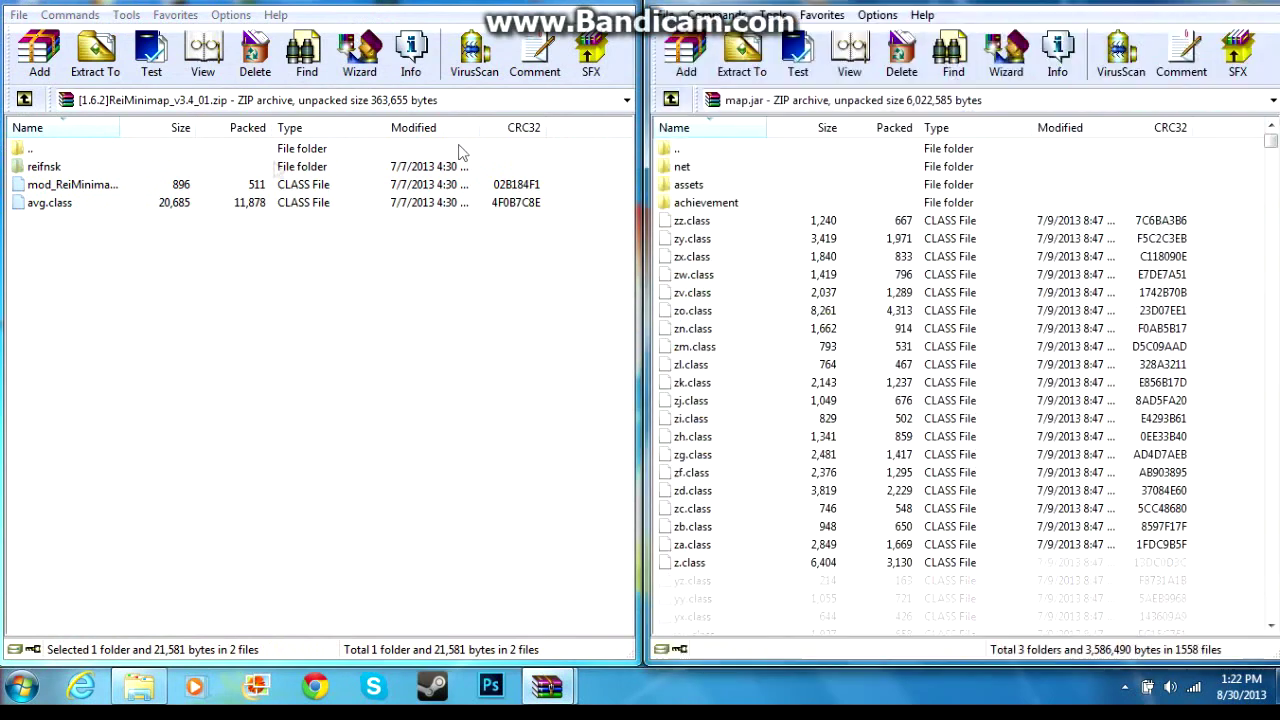
# Copy the reifnsk folder and both class files from the ReiMinimap archive into map.jar, and close both archive windows.
pyautogui.click(24, 168)
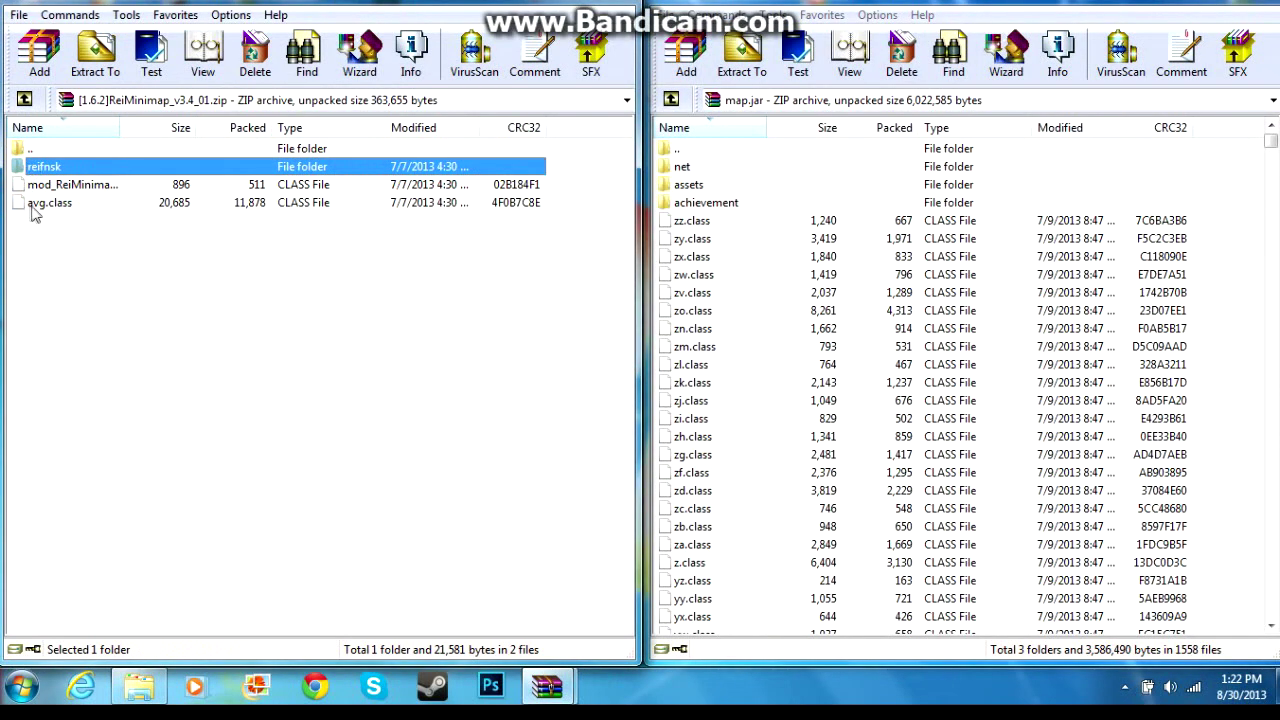
pyautogui.keyDown('shift'); pyautogui.click(33, 205); pyautogui.keyUp('shift')
pyautogui.moveTo(50, 186); pyautogui.dragTo(818, 337)
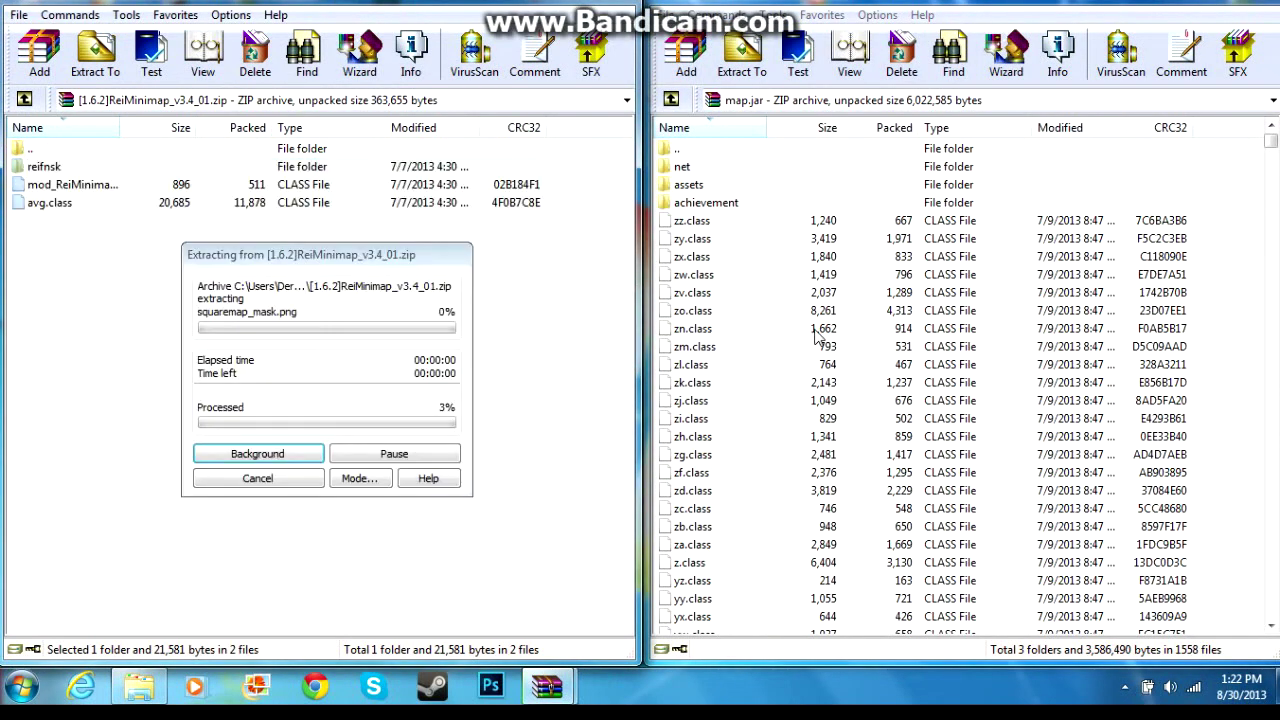
pyautogui.click(1008, 482)
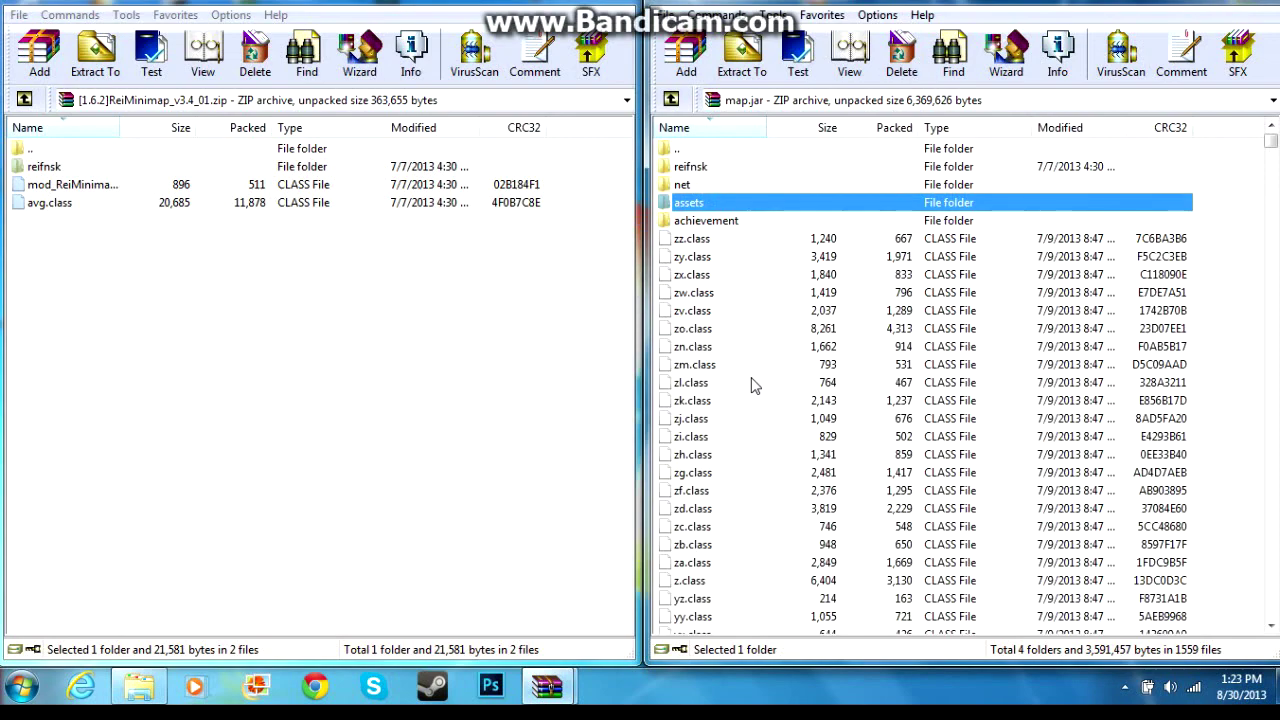
pyautogui.moveTo(527, 8); pyautogui.dragTo(275, 90)
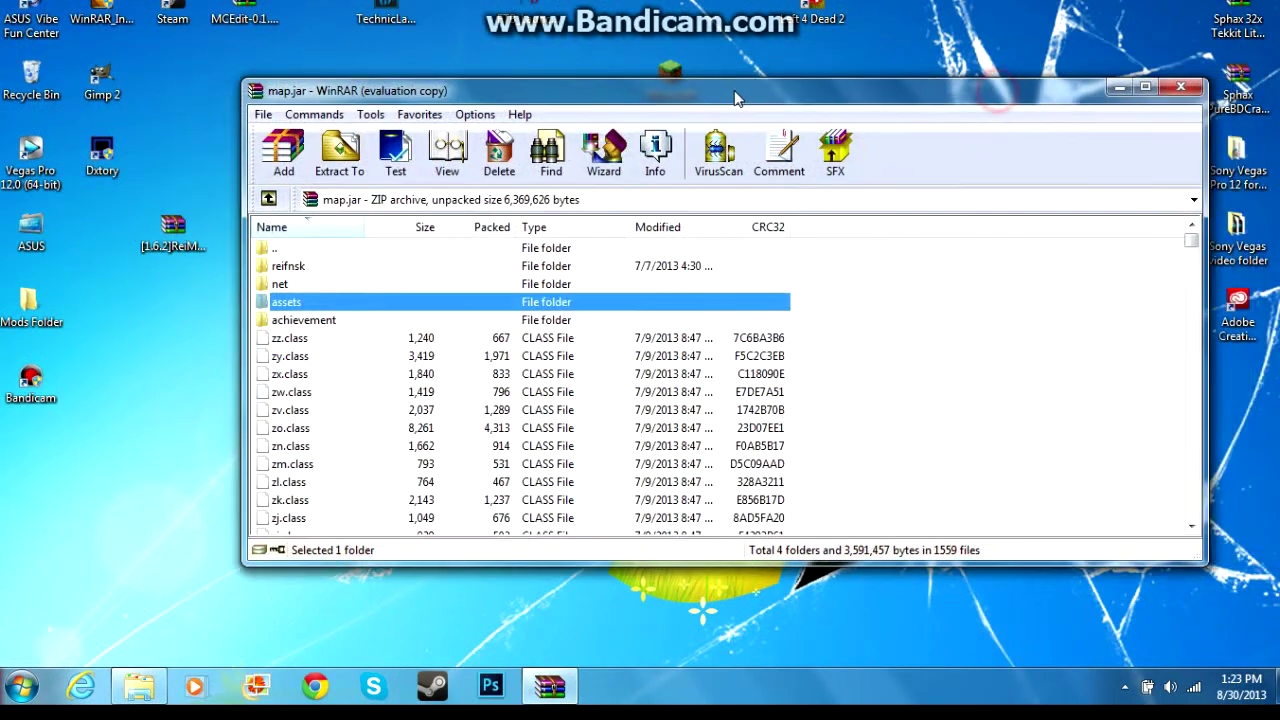
pyautogui.click(1186, 88)
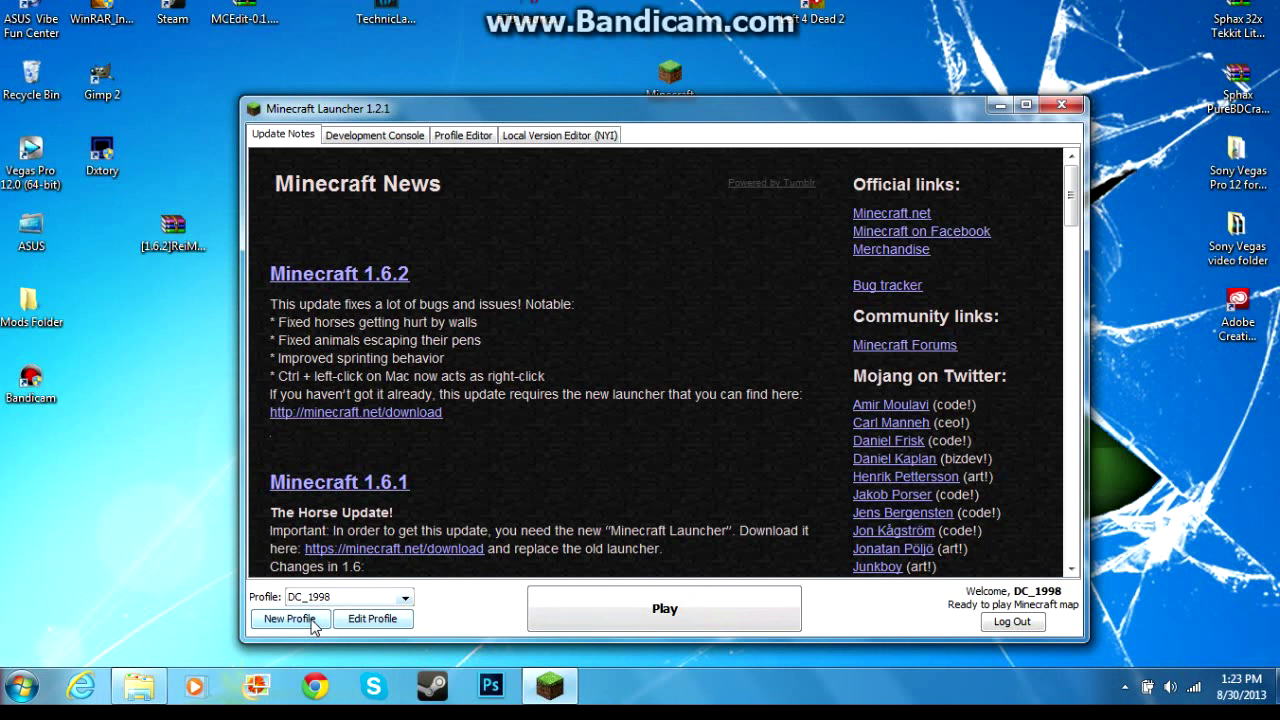
# Create a new profile in the Minecraft Launcher and replace its default name with "Map".
pyautogui.click(290, 619)
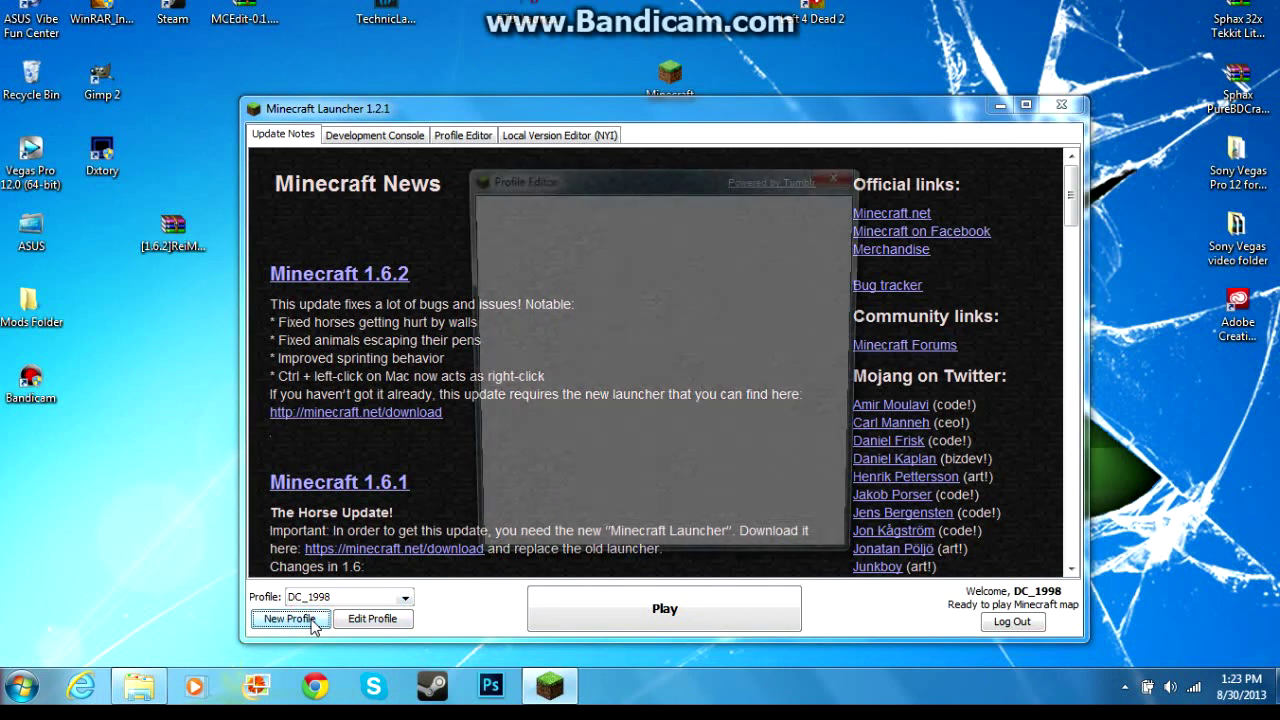
pyautogui.click(735, 218)
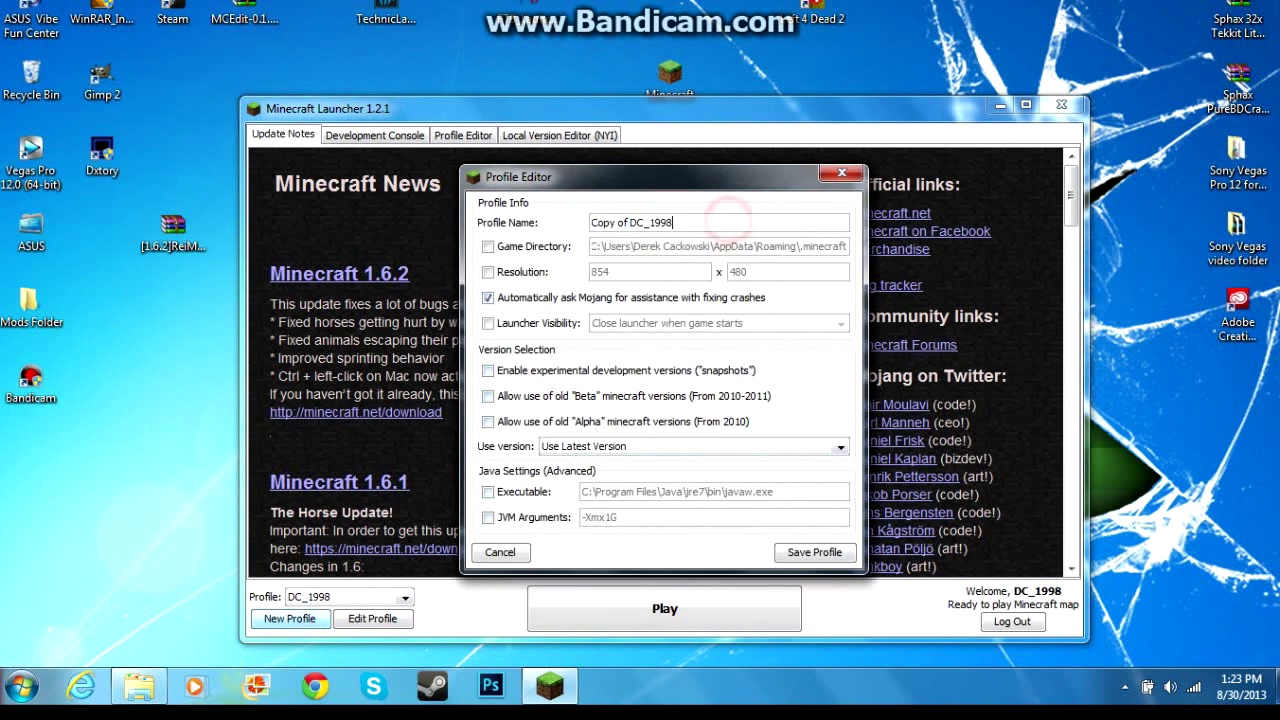
pyautogui.press('BackSpace')
pyautogui.press('BackSpace')
pyautogui.press('BackSpace')
pyautogui.press('BackSpace')
pyautogui.press('BackSpace')
pyautogui.press('BackSpace')
pyautogui.press('BackSpace')
pyautogui.press('BackSpace')
pyautogui.press('BackSpace')
pyautogui.press('BackSpace')
pyautogui.press('BackSpace')
pyautogui.press('BackSpace')
pyautogui.press('BackSpace')
pyautogui.press('BackSpace')
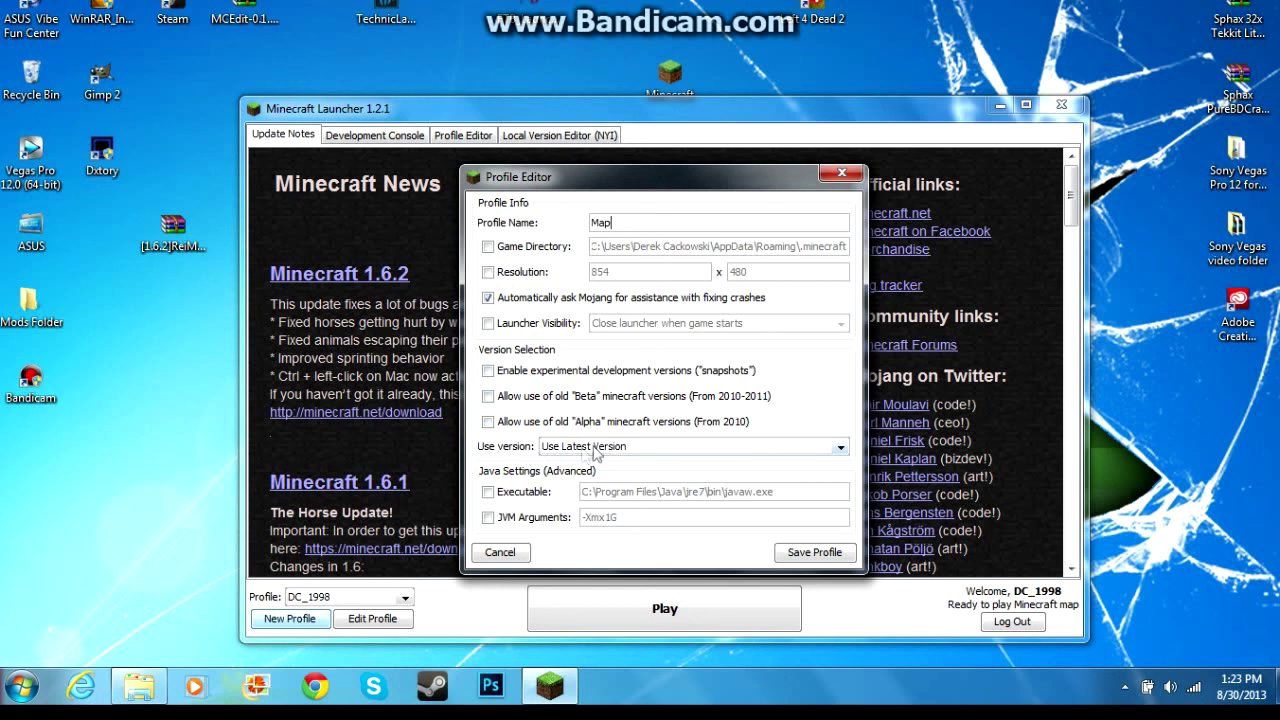
# Set the new profile to use the version "release map" and save the profile.
pyautogui.click(838, 448)
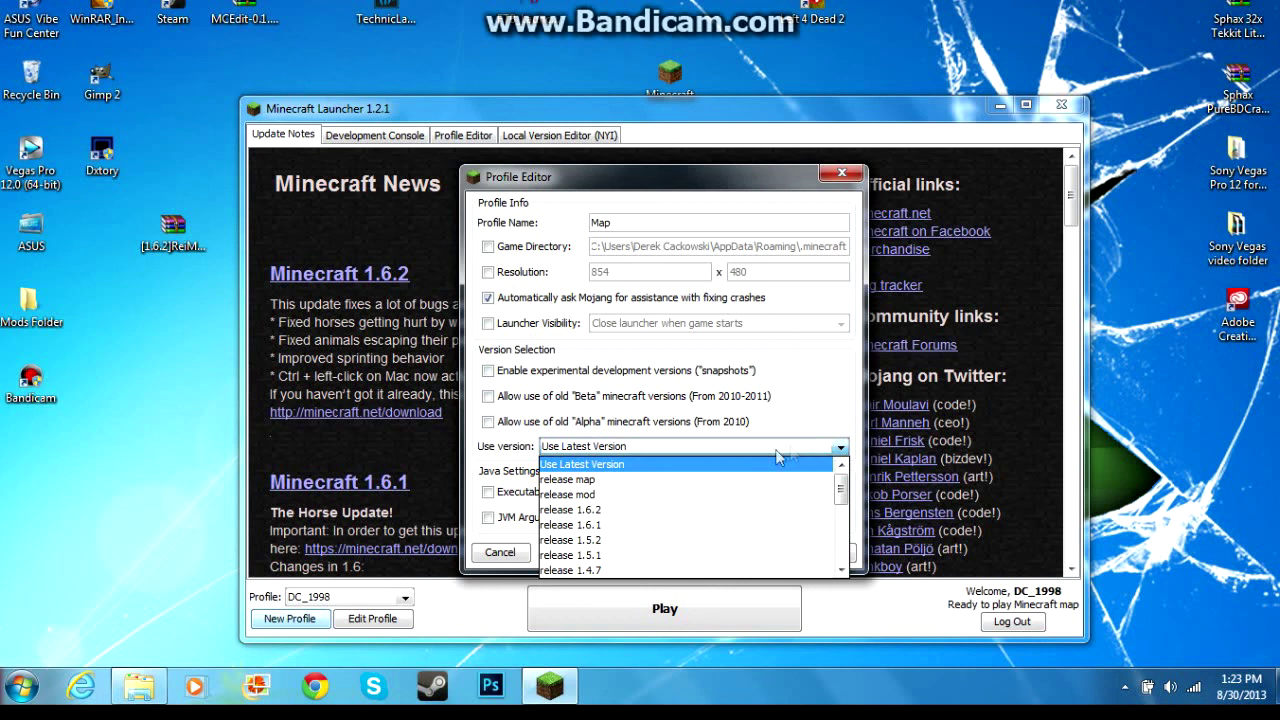
pyautogui.click(586, 482)
pyautogui.click(808, 553)
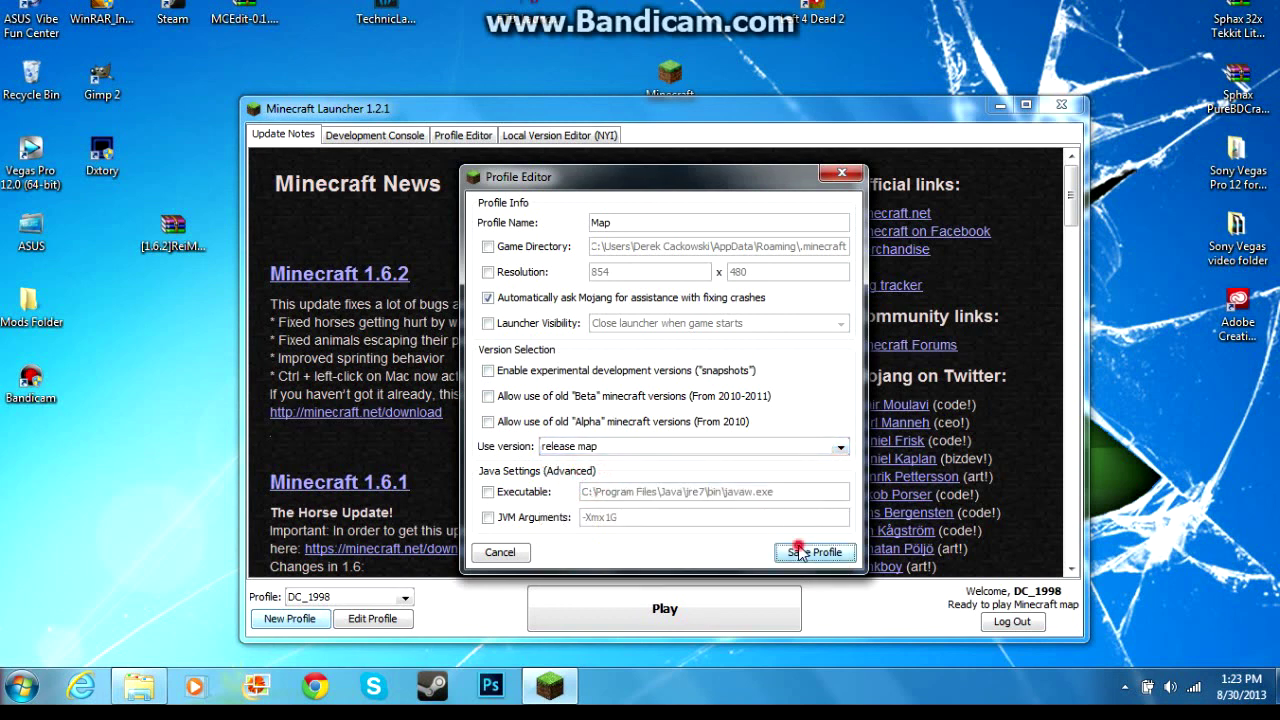
# Select the Map profile in the launcher and start the game with it.
pyautogui.click(406, 600)
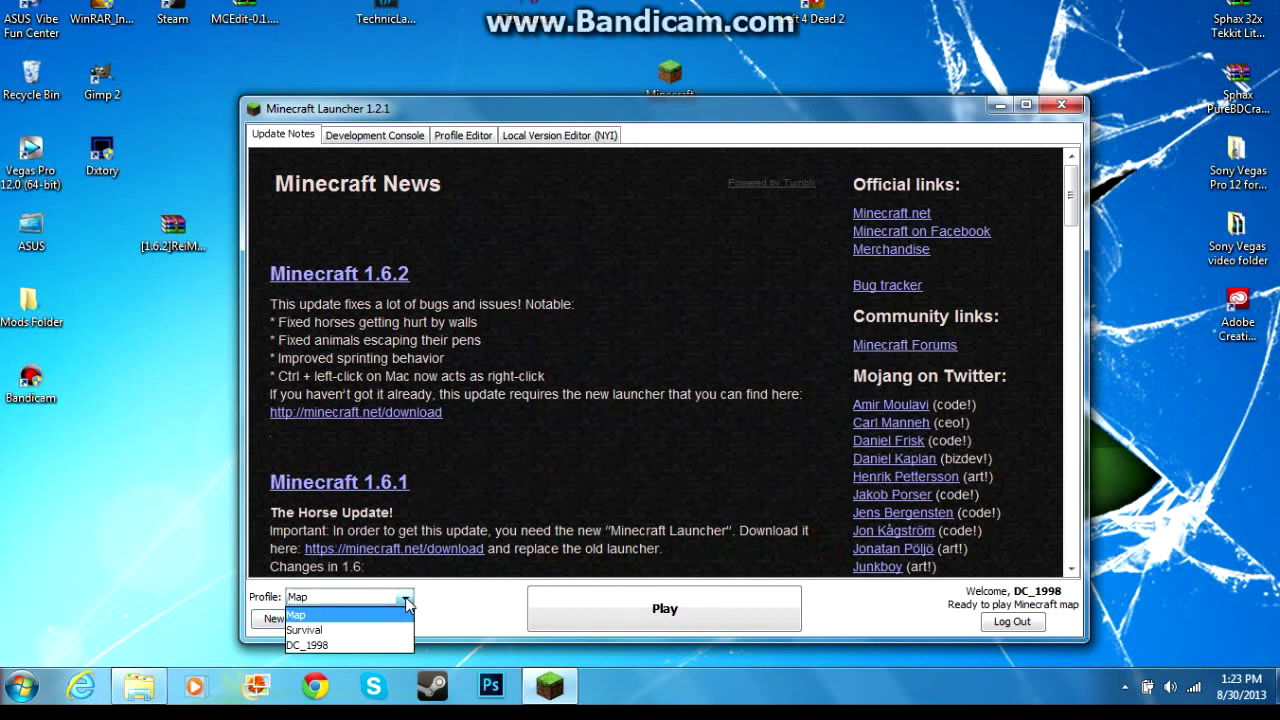
pyautogui.click(302, 617)
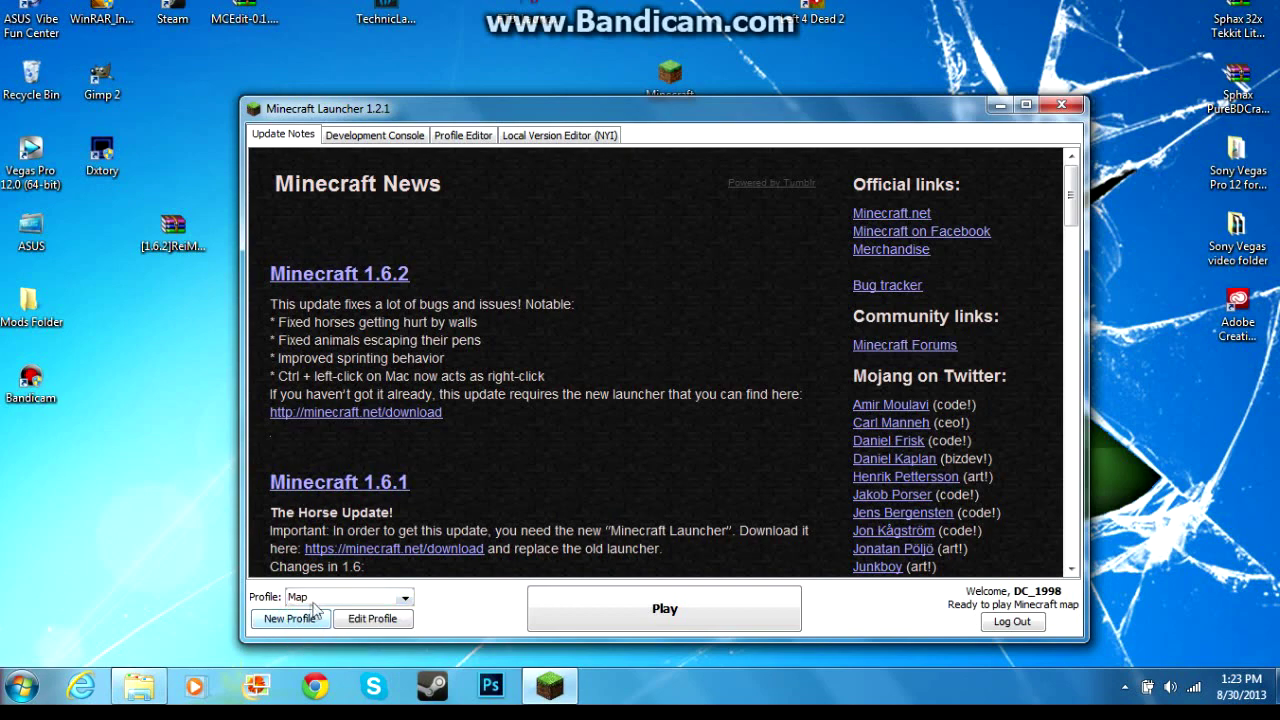
pyautogui.click(714, 617)
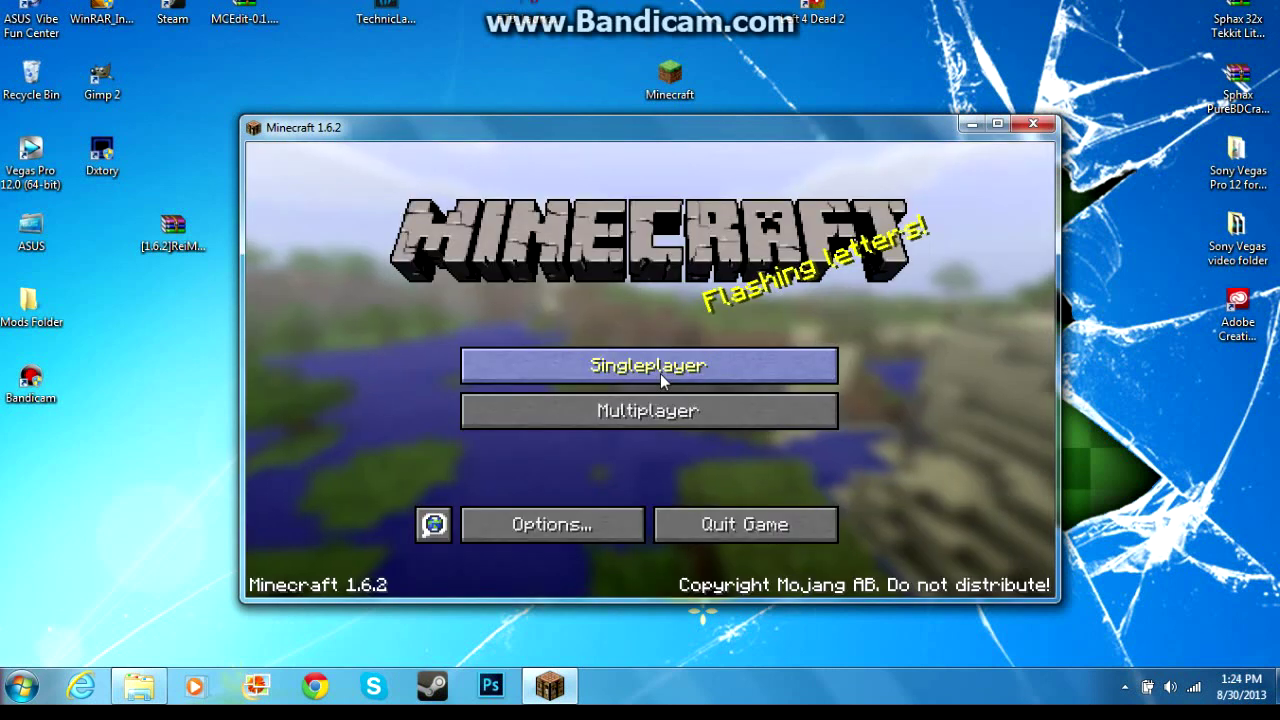
# Create a new singleplayer world in Creative mode, keeping the default world name.
pyautogui.click(705, 372)
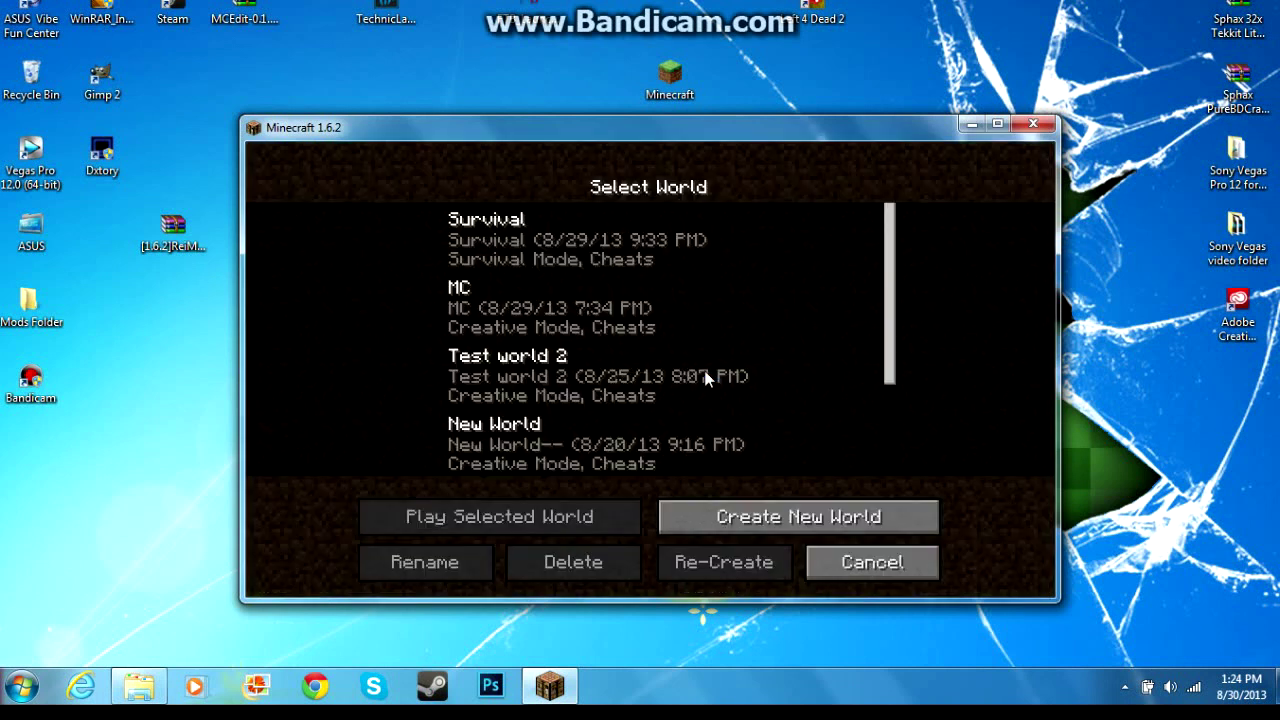
pyautogui.click(805, 519)
pyautogui.click(560, 376)
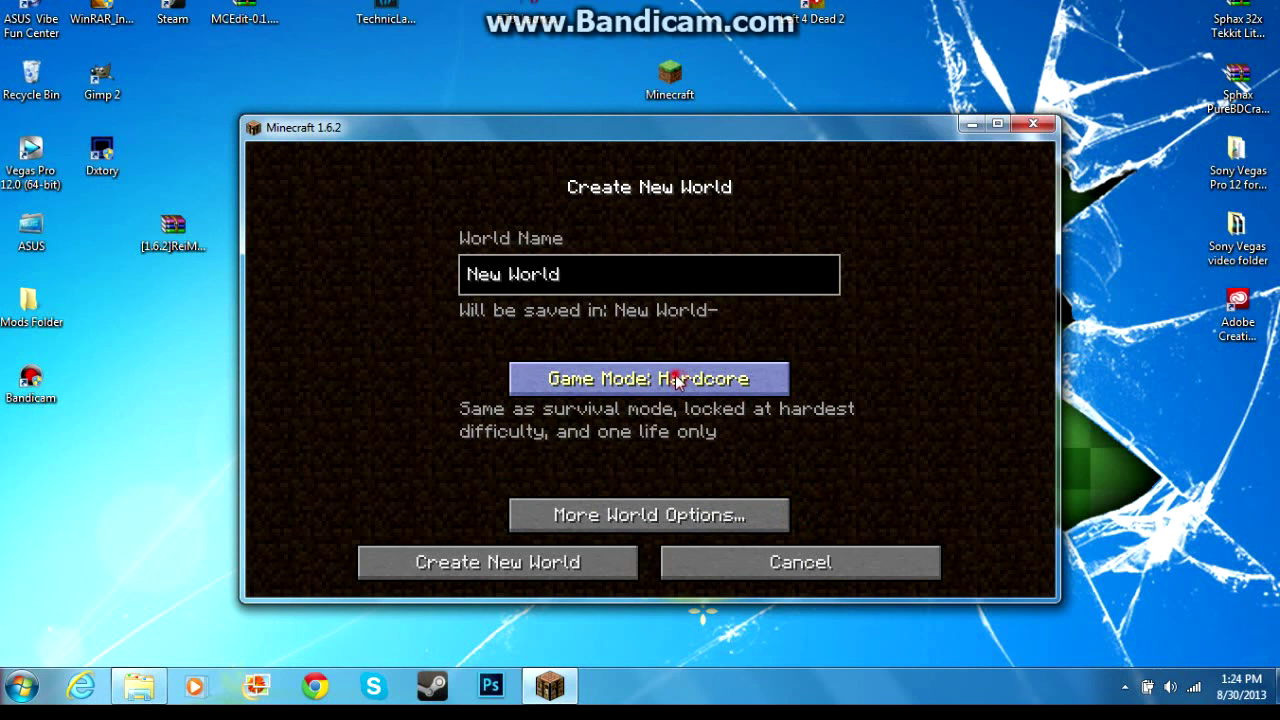
pyautogui.click(560, 376)
pyautogui.click(587, 560)
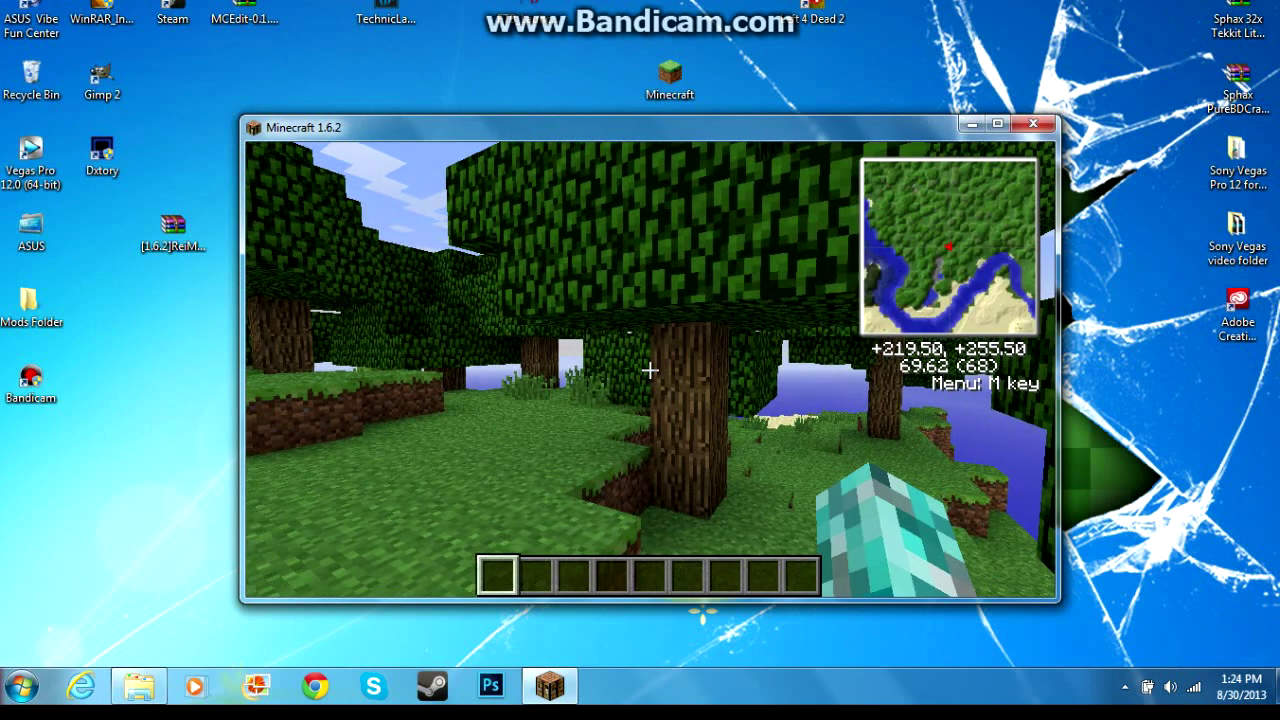
# Walk around the forest in the new world to examine how the minimap follows the player's position and direction.
pyautogui.press('w')
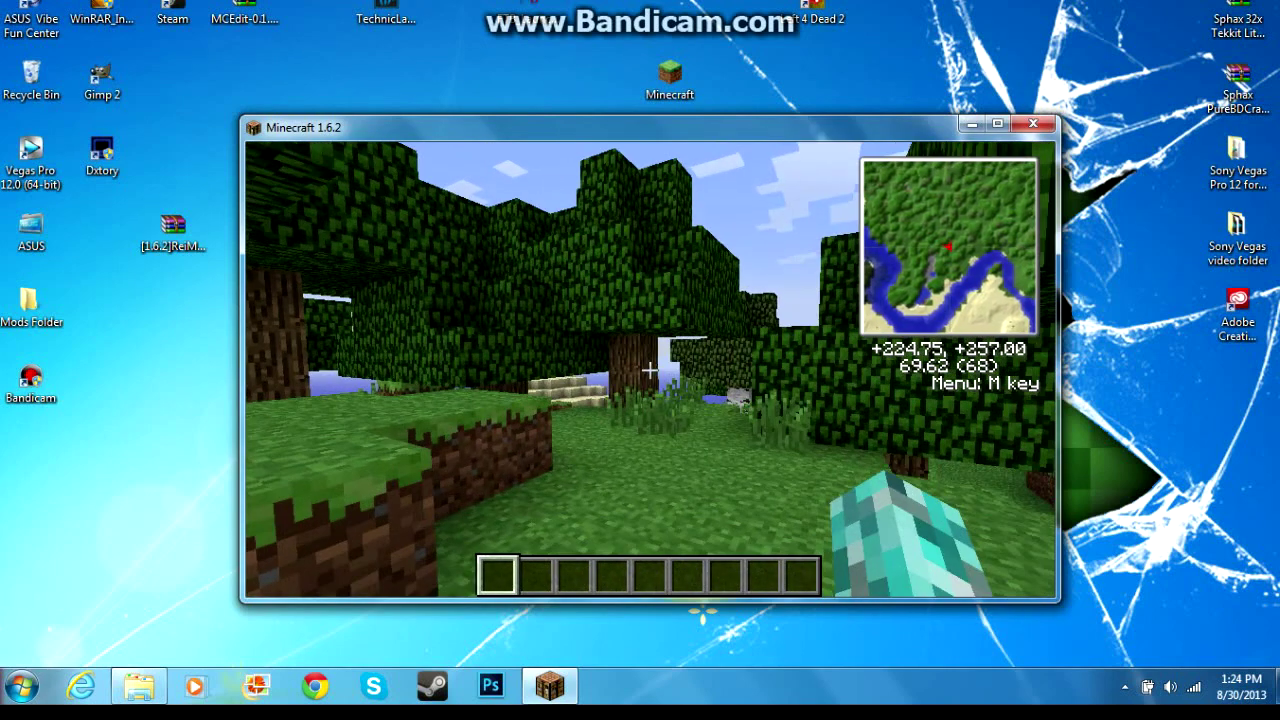
pyautogui.press('s')
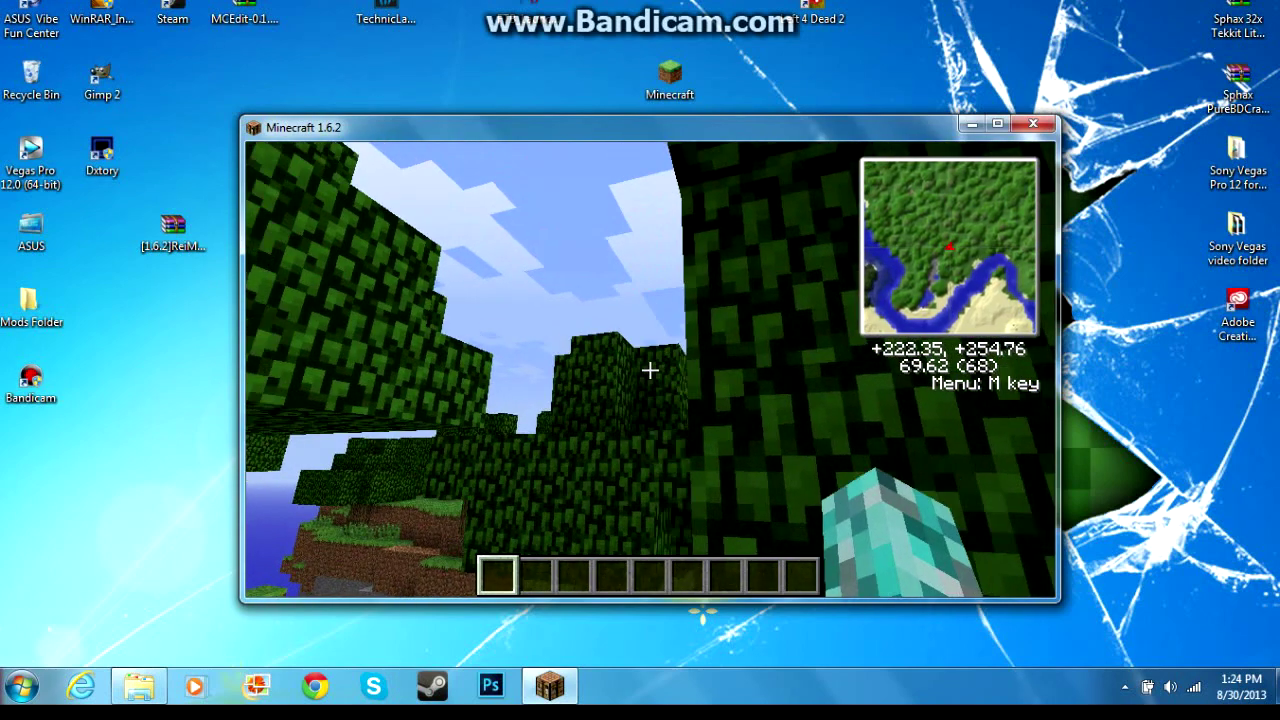
pyautogui.press('w')
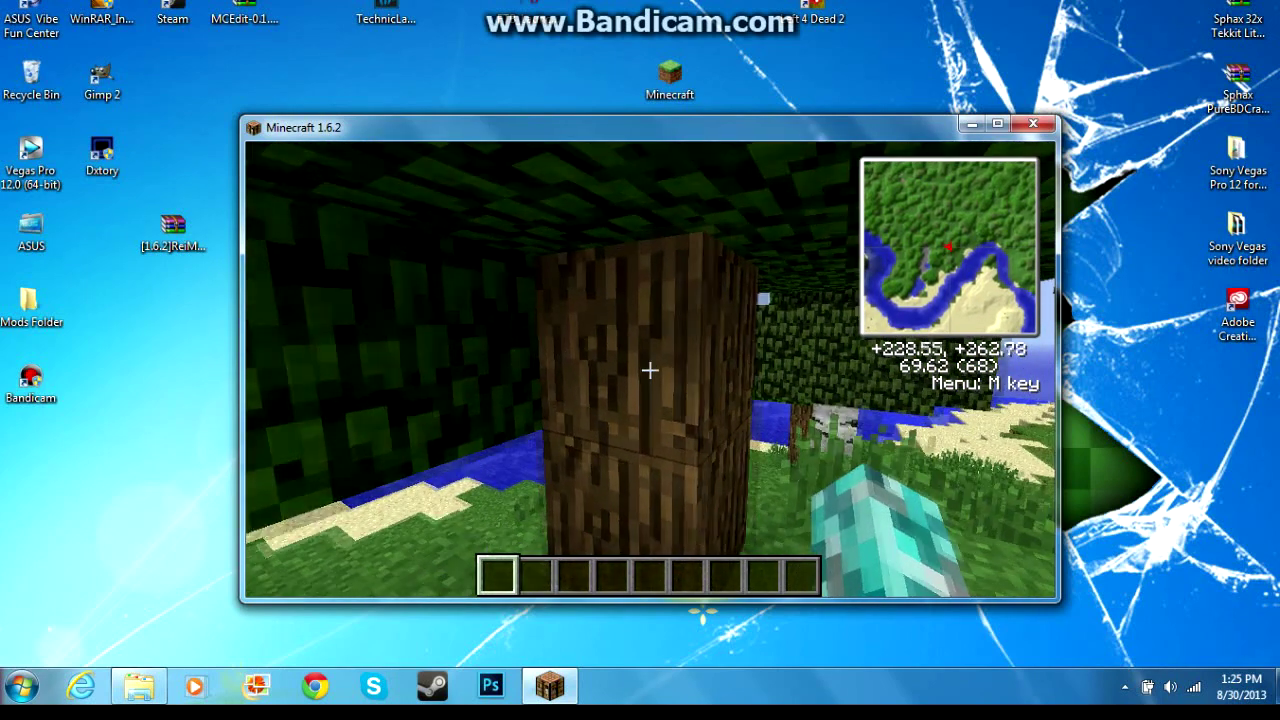
pyautogui.press('w')
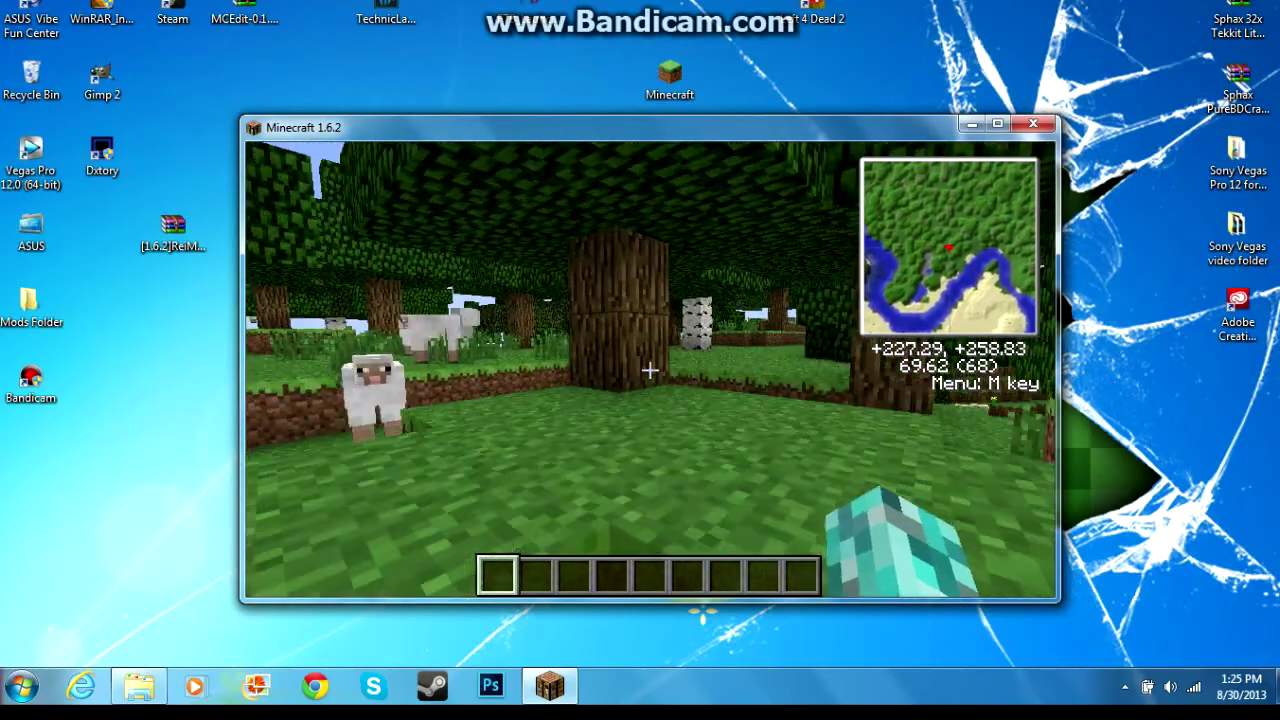
pyautogui.press('space')
pyautogui.moveTo(650, 370); pyautogui.dragTo(650, 370)
pyautogui.press('w')
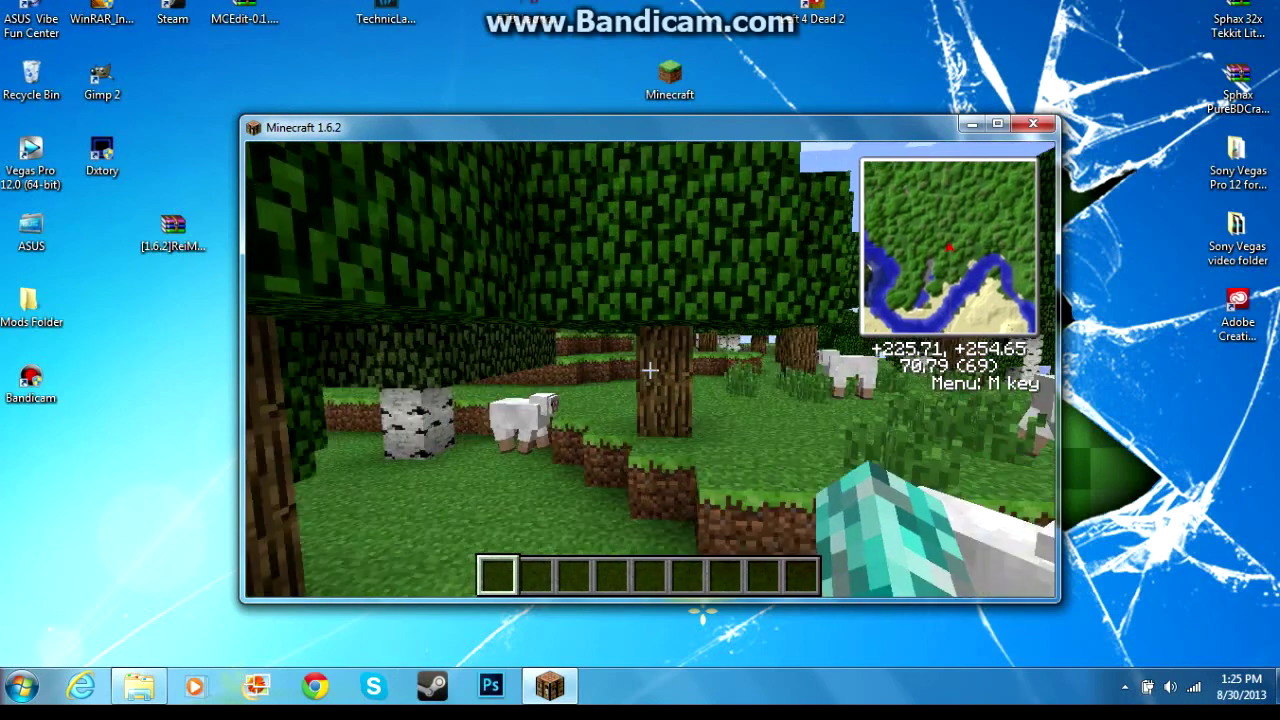
# Bring up the enlarged map to view the surrounding terrain, and return to the normal minimap view.
pyautogui.press('x')
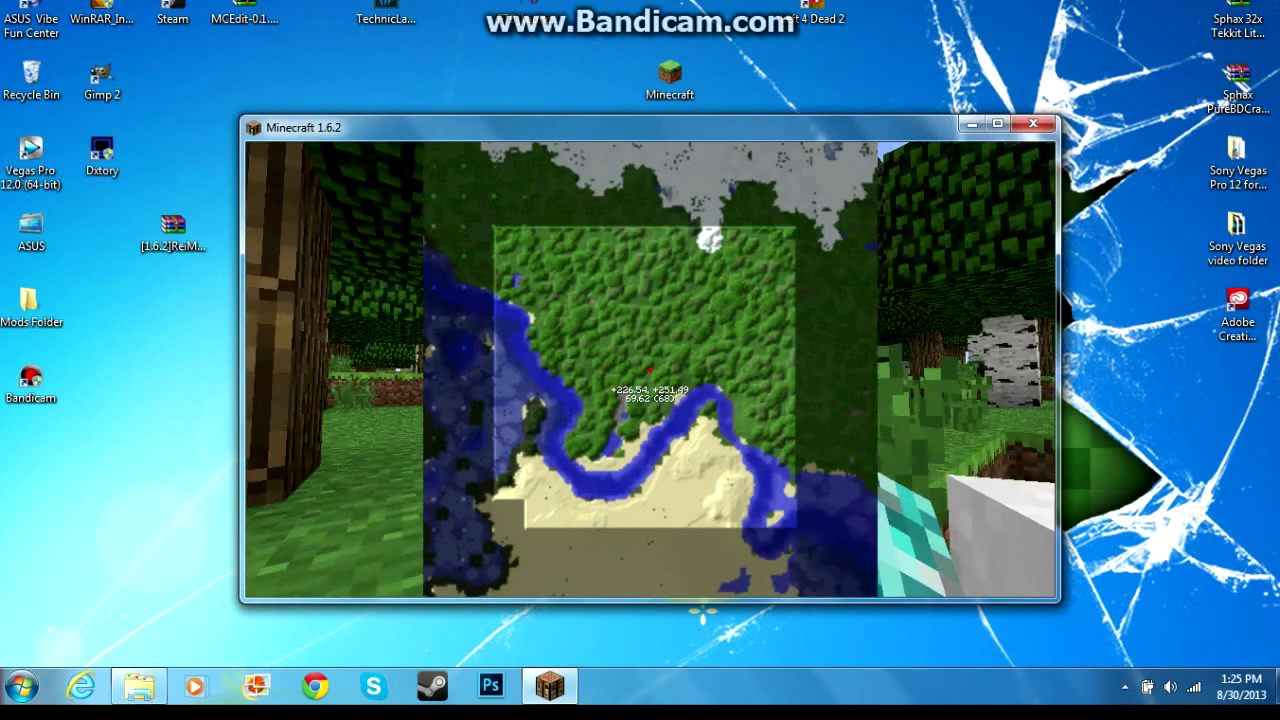
pyautogui.press('w')
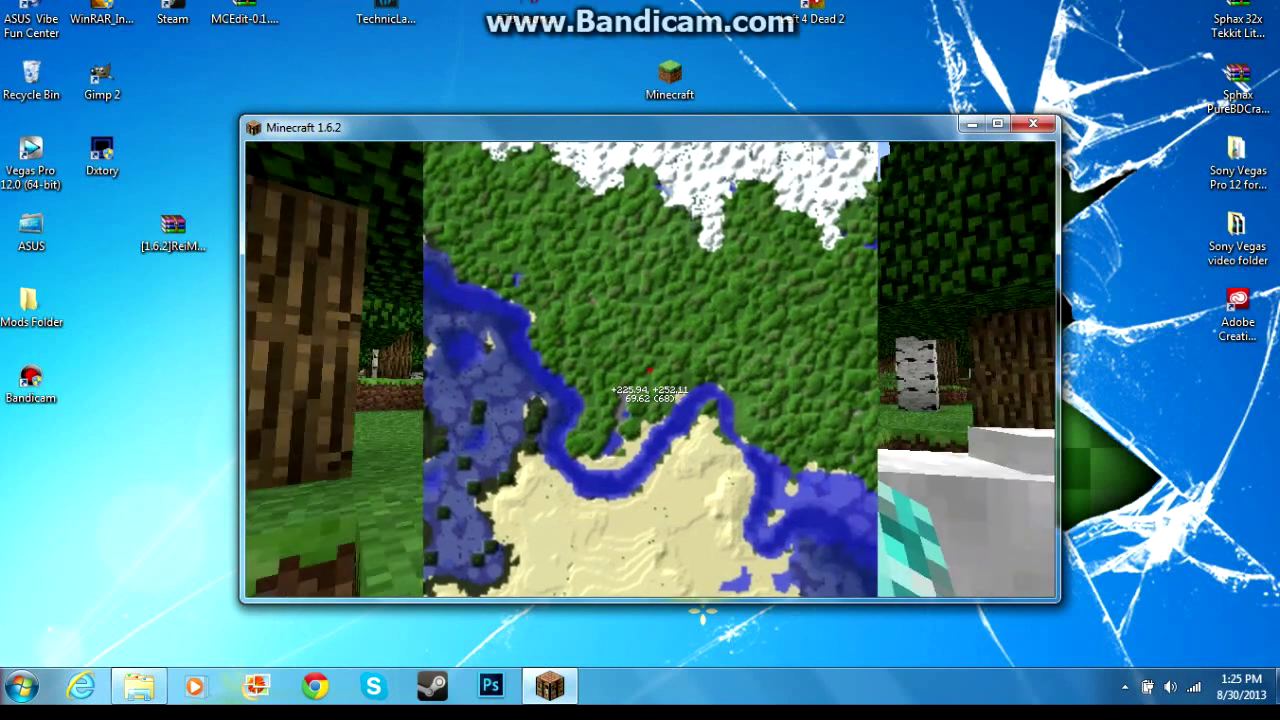
pyautogui.press('x')
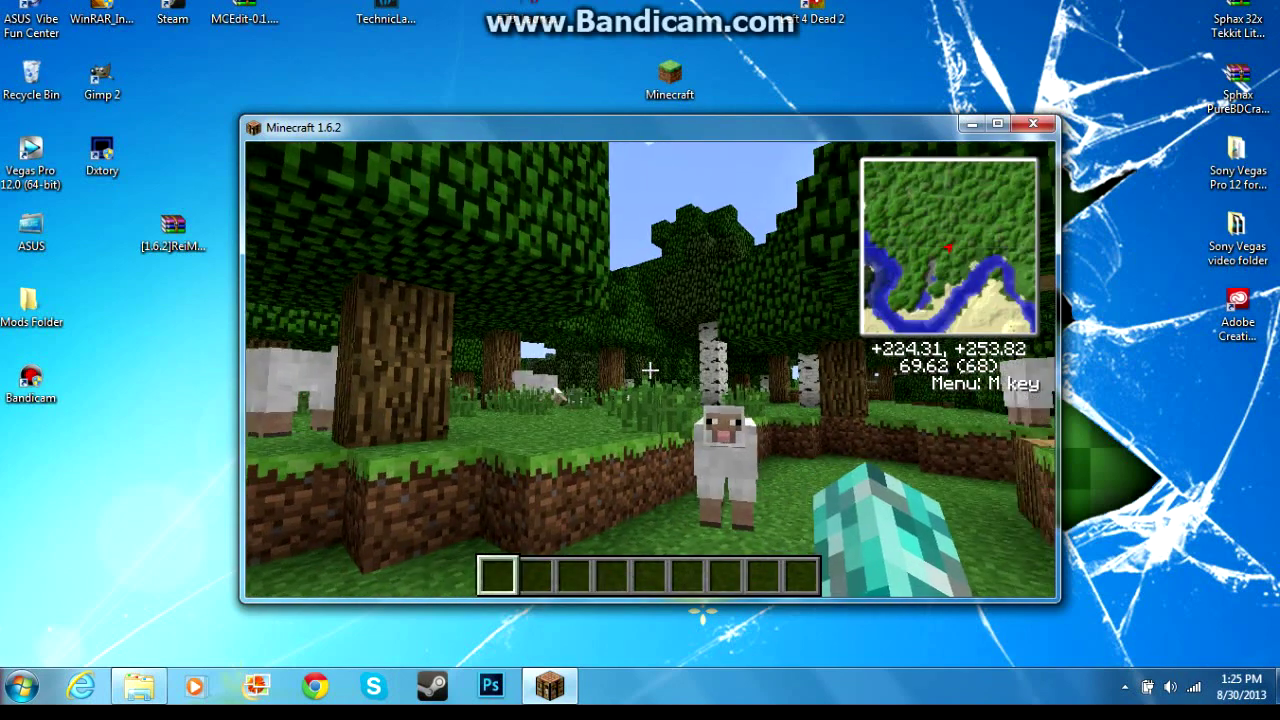
# Enable the Death Point option in the Rei's Minimap settings.
pyautogui.press('m')
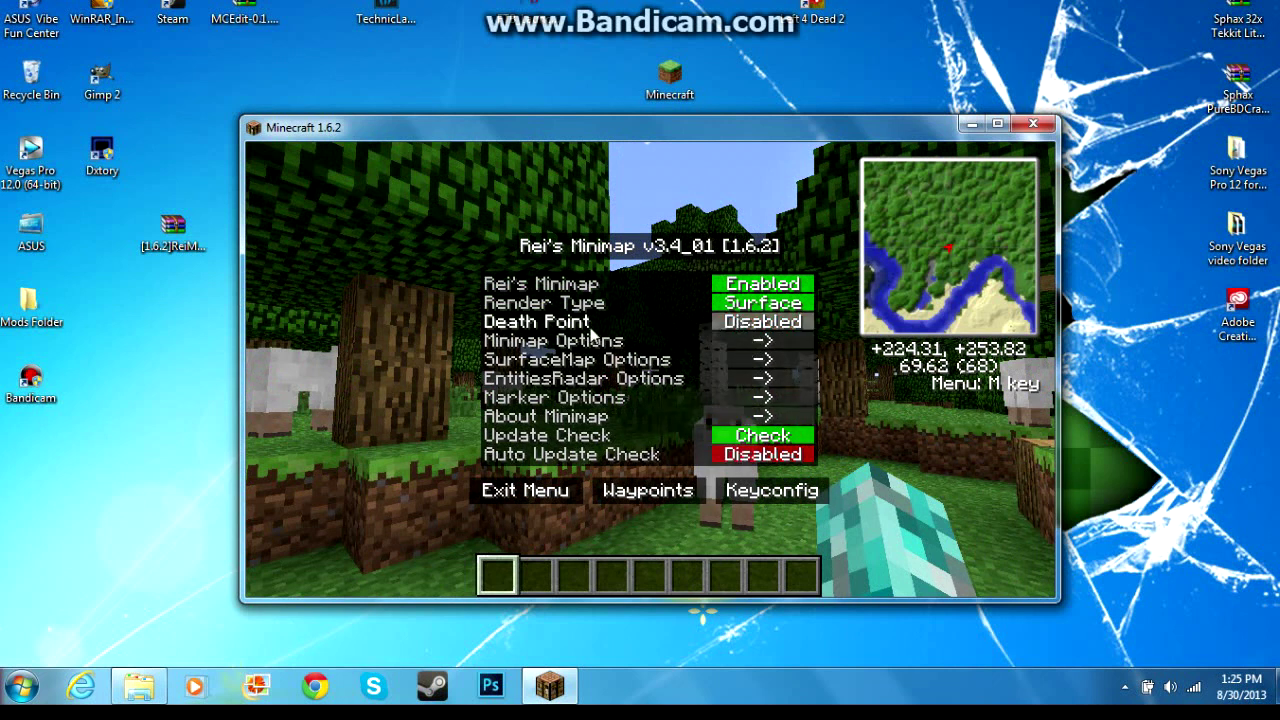
pyautogui.click(788, 325)
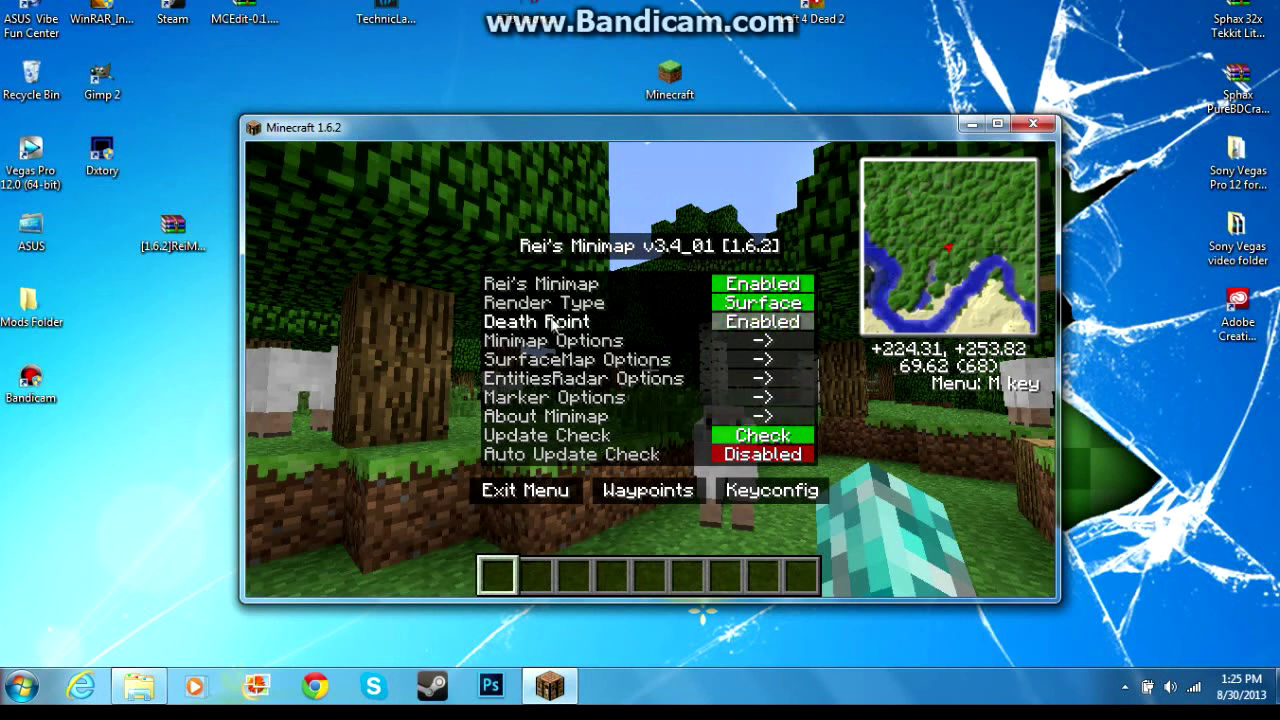
# In the EntitiesRadar options, enable Entities Radar and disable the Slime entry.
pyautogui.click(600, 382)
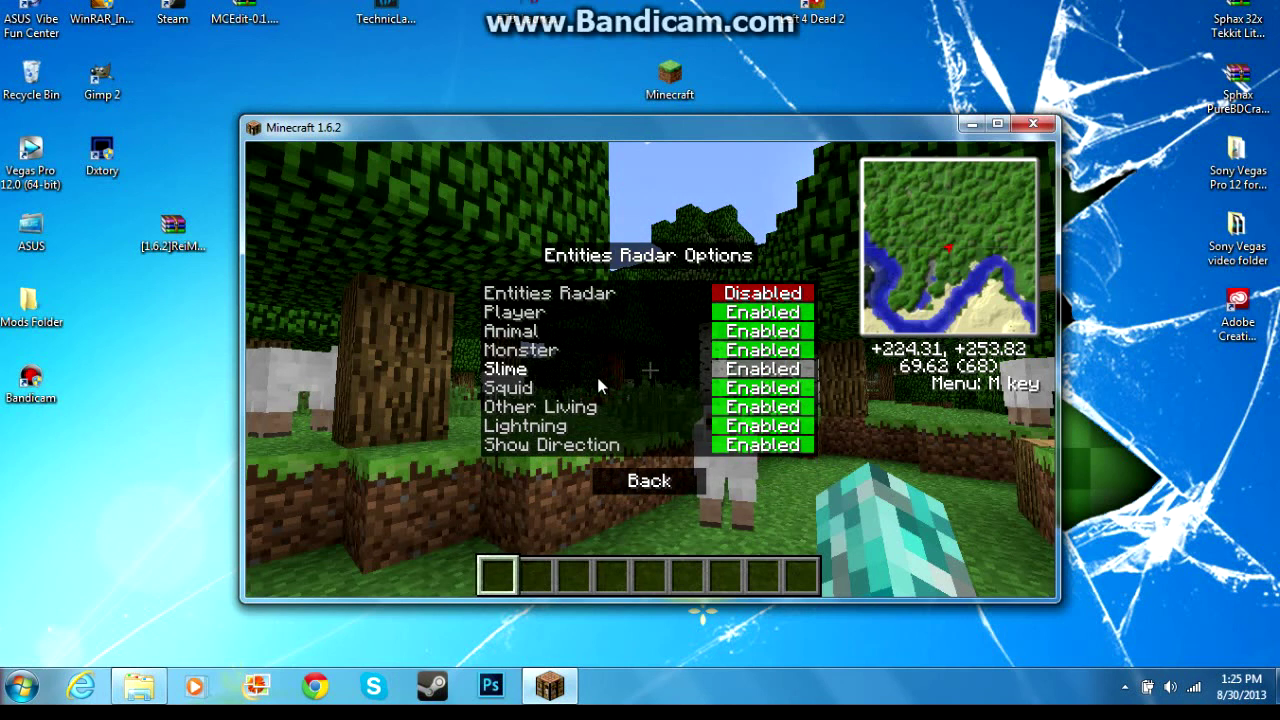
pyautogui.click(753, 292)
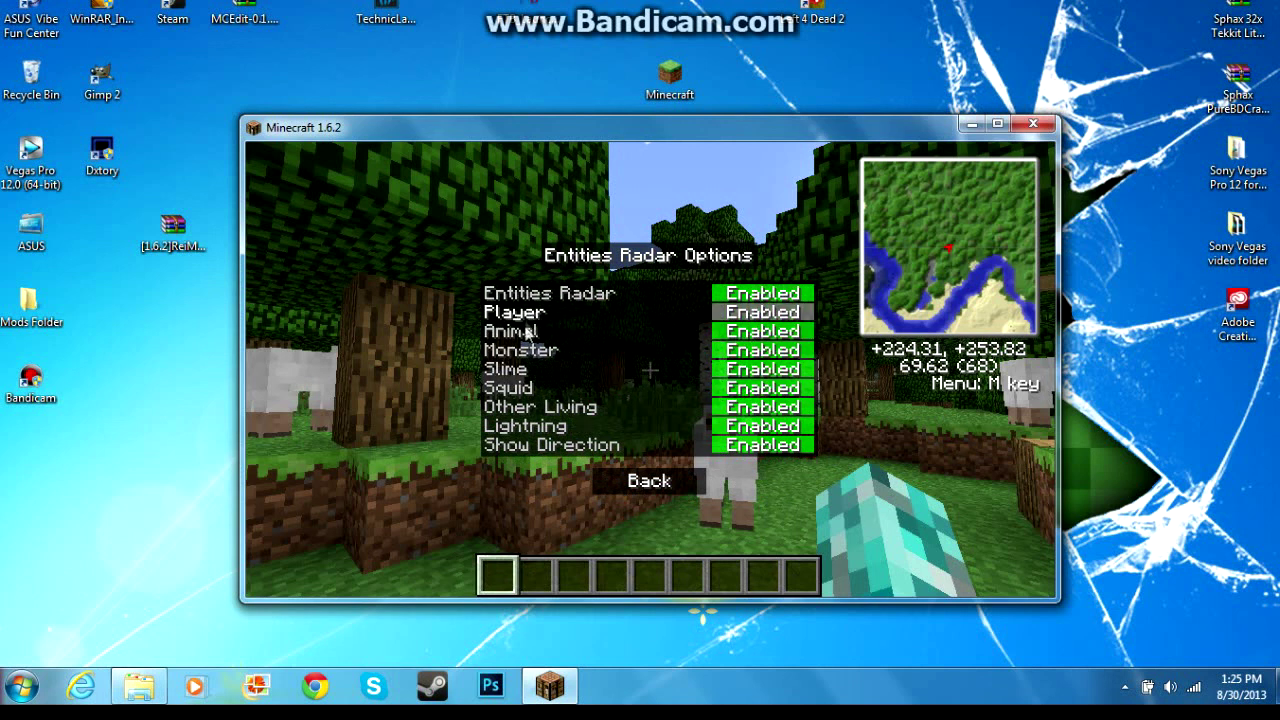
pyautogui.click(534, 369)
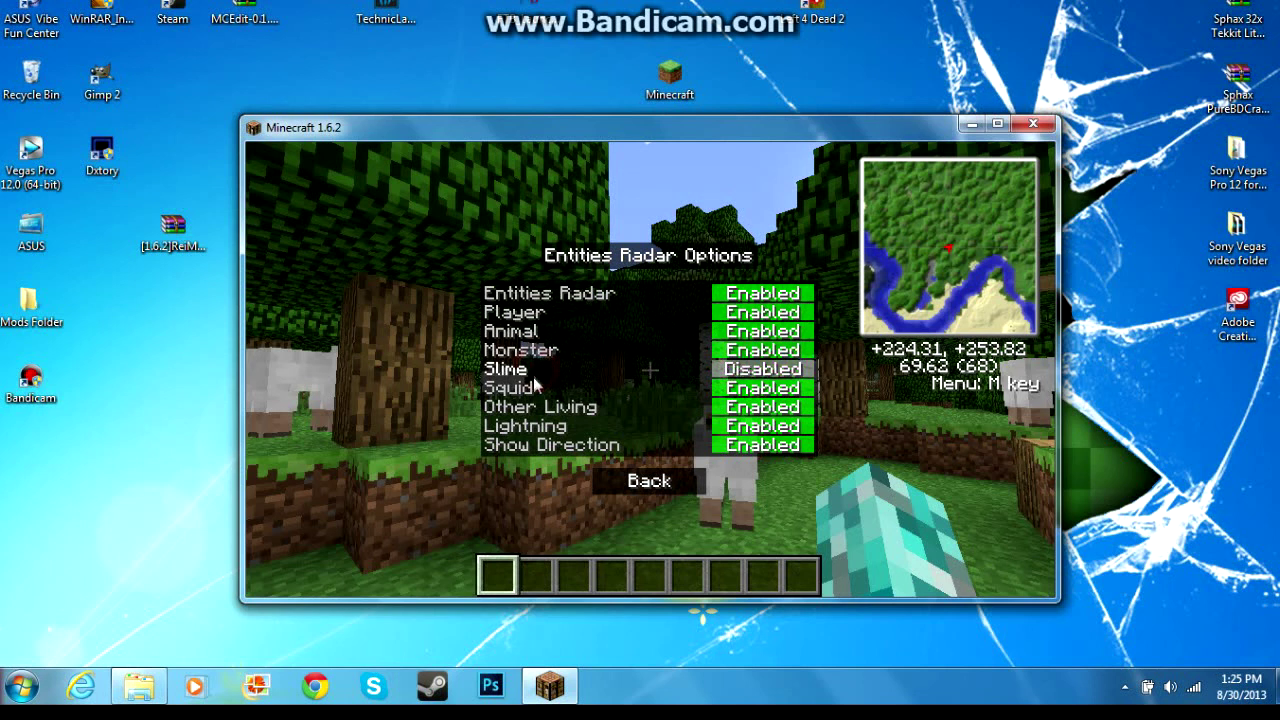
# Disable the Squid entry in the Entities Radar options and return to the game.
pyautogui.click(536, 389)
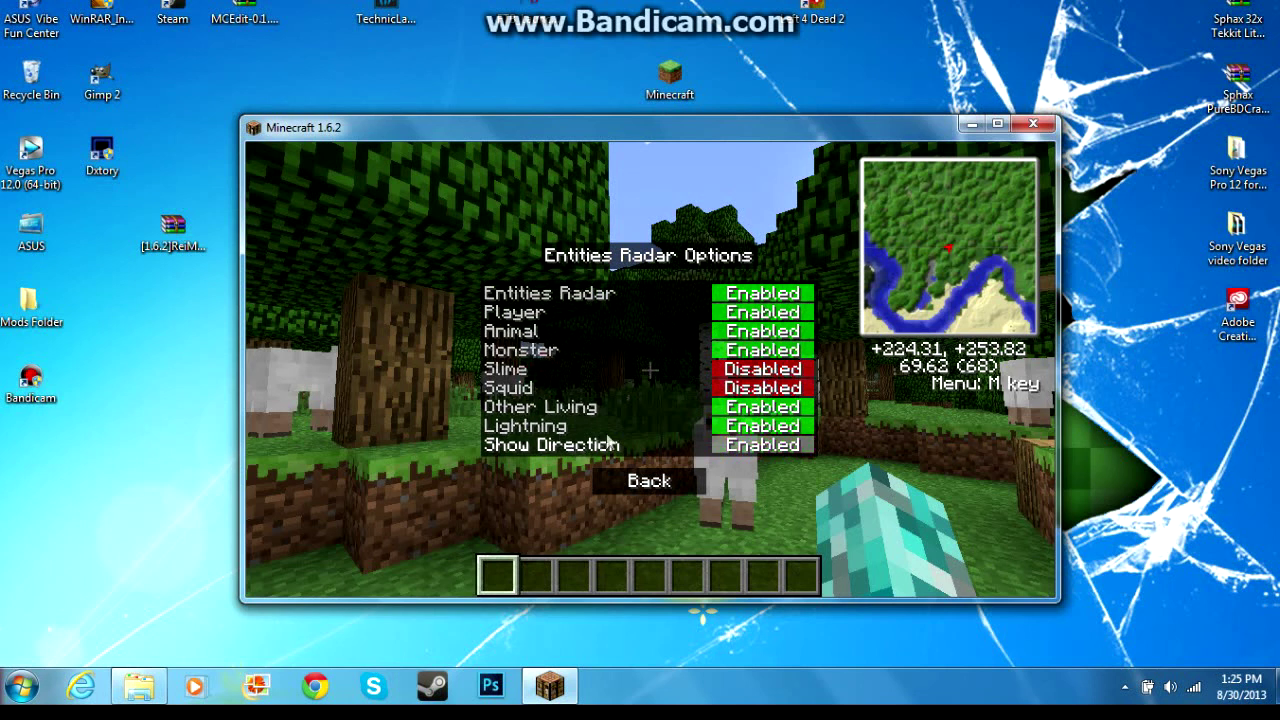
pyautogui.click(647, 483)
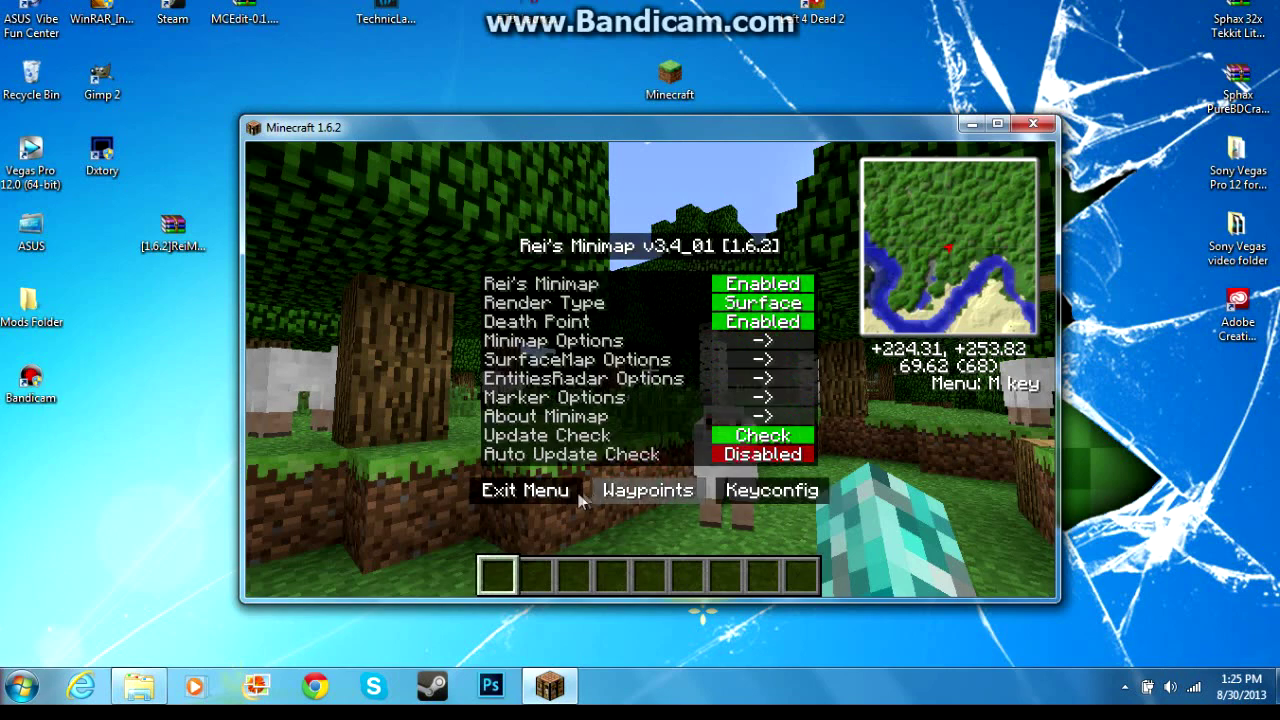
pyautogui.click(522, 490)
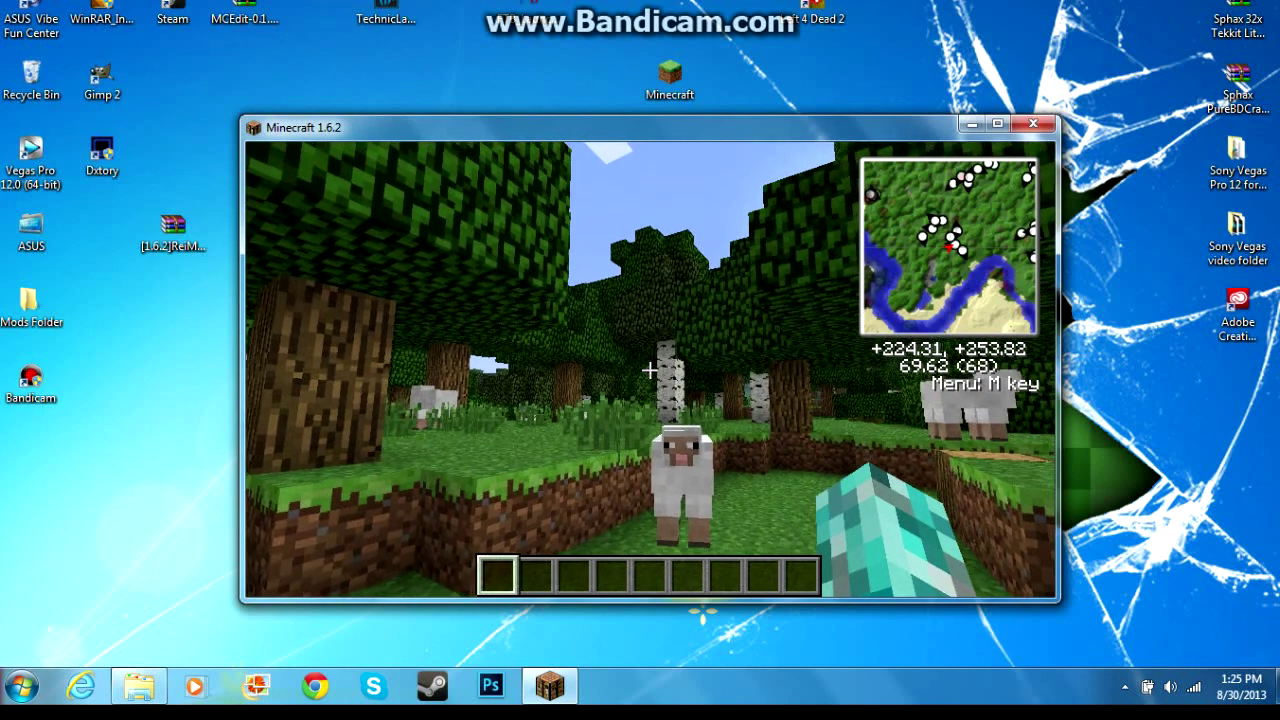
# Travel from the forest across the river to the desert to examine how the minimap's radar marks nearby entities.
pyautogui.press('w')
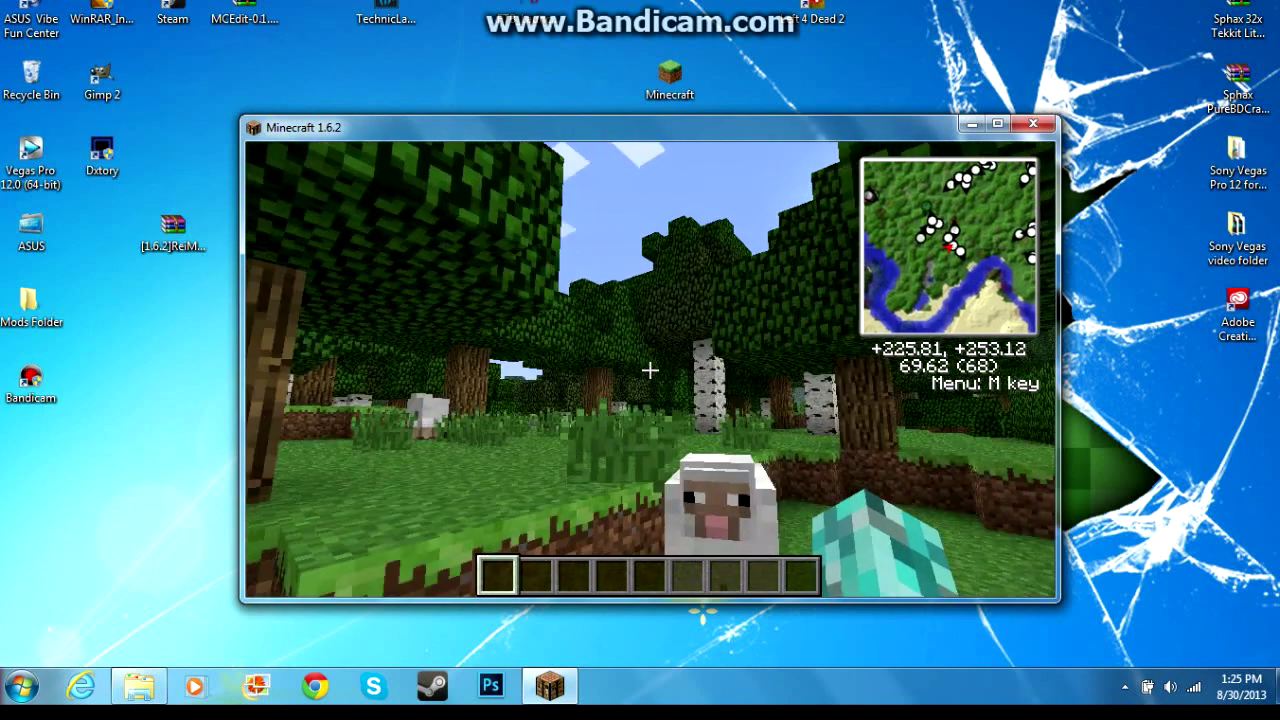
pyautogui.press('w')
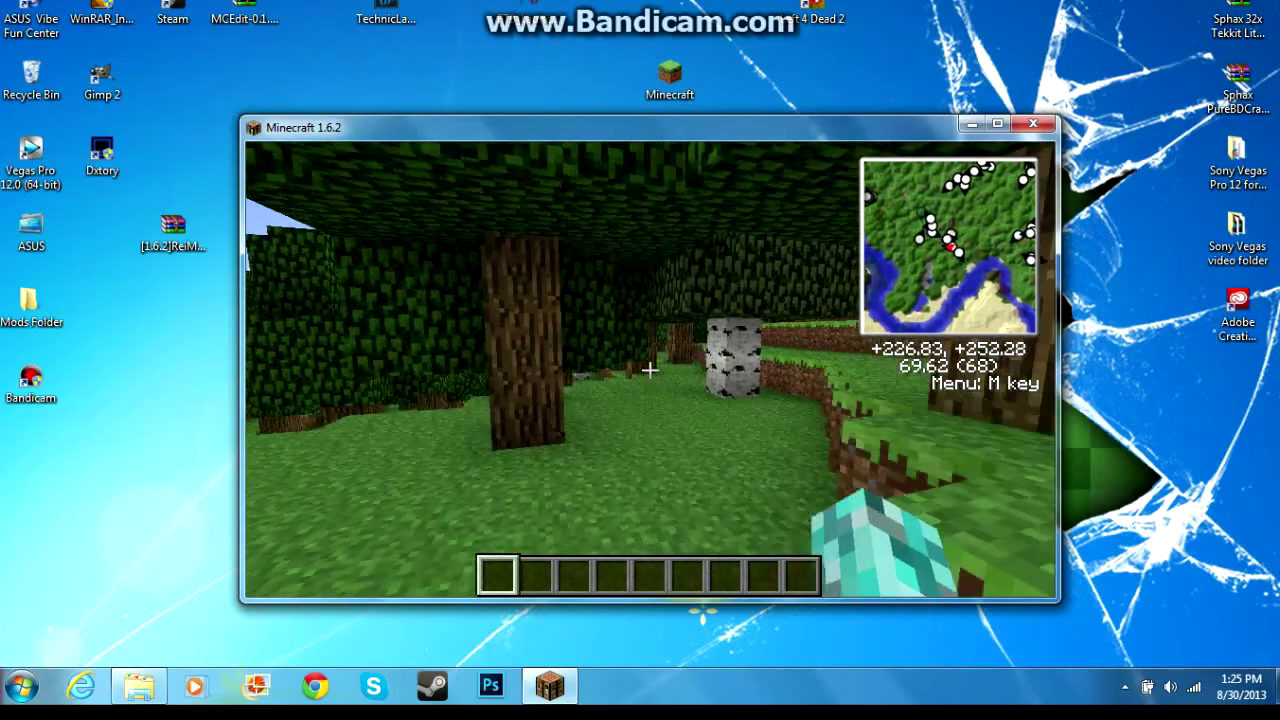
pyautogui.press('w')
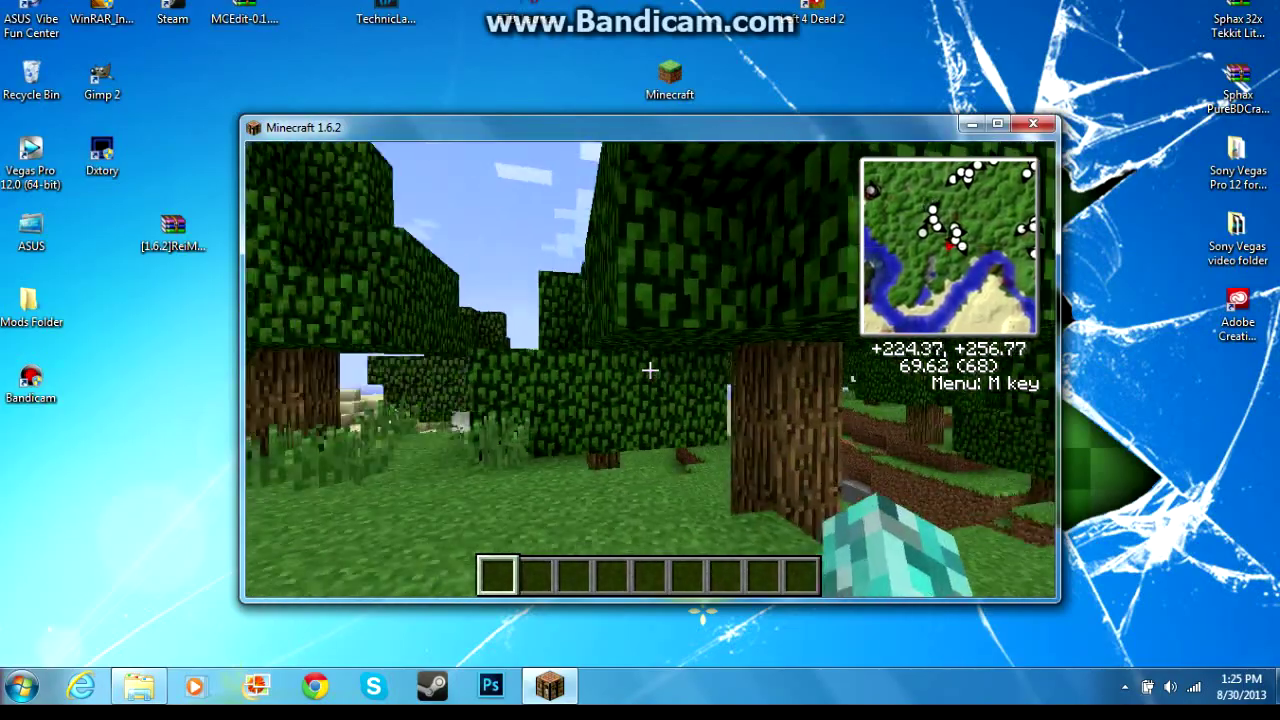
pyautogui.press('w')
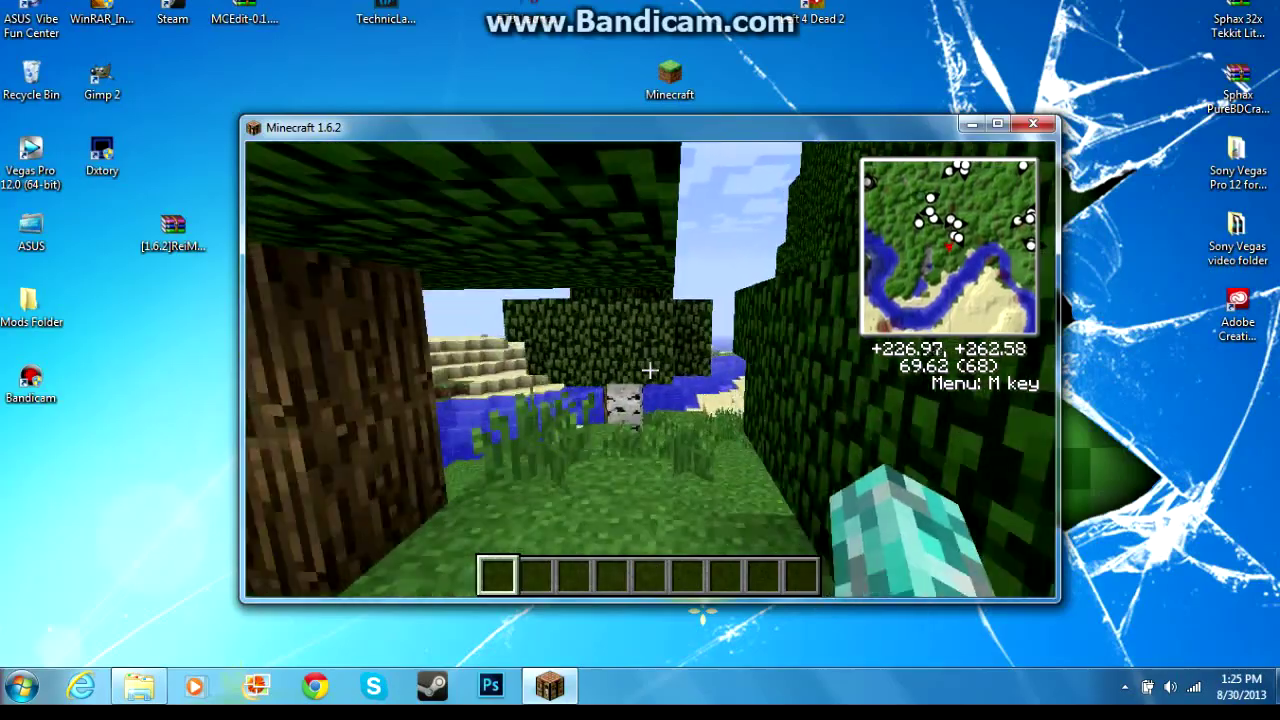
pyautogui.press('w')
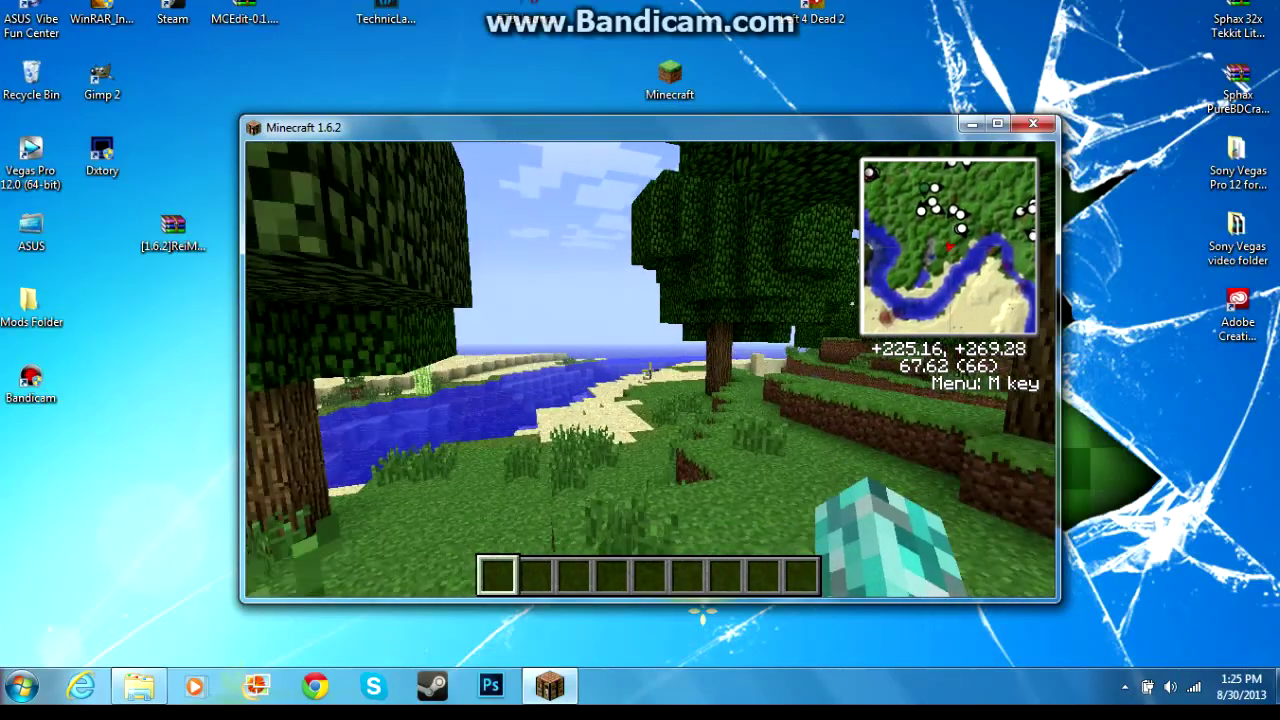
pyautogui.press('w')
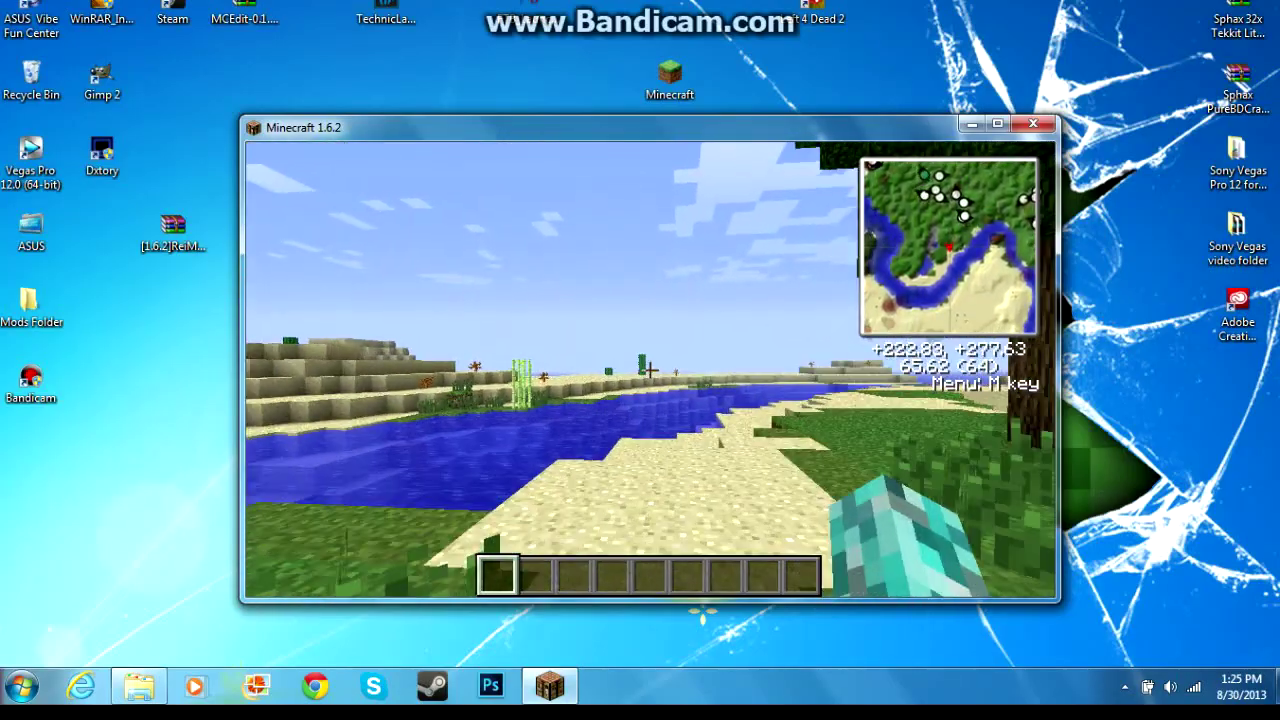
pyautogui.press('w')
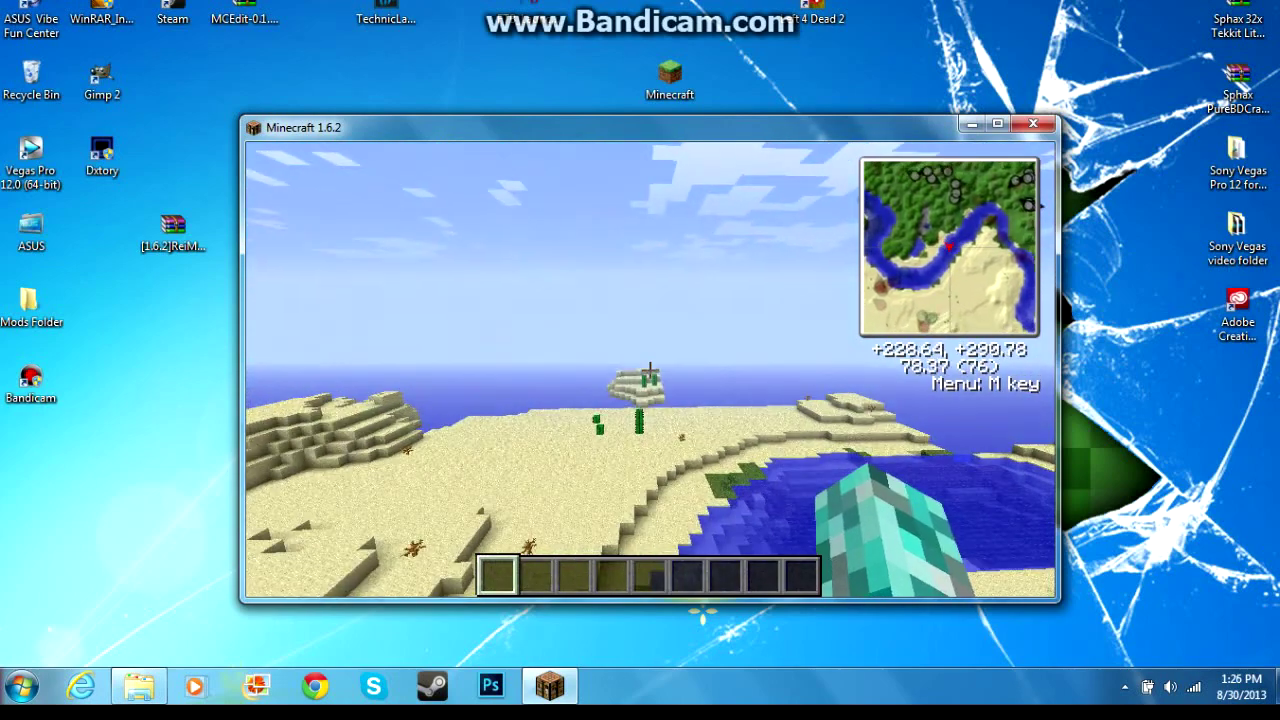